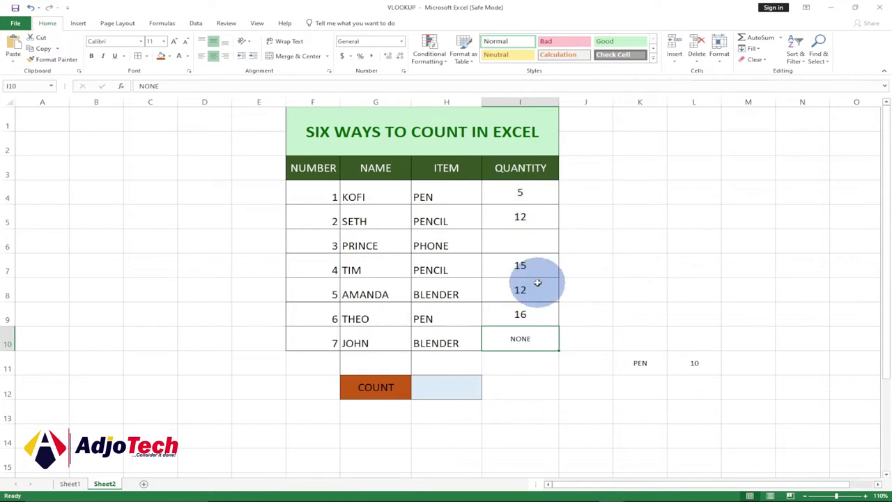
Examine the numeric, blank and text entries in the QUANTITY column, cells I4 to I10, and the COUNT result cell
click(522, 198)
drag(530, 222, 534, 339)
click(519, 192)
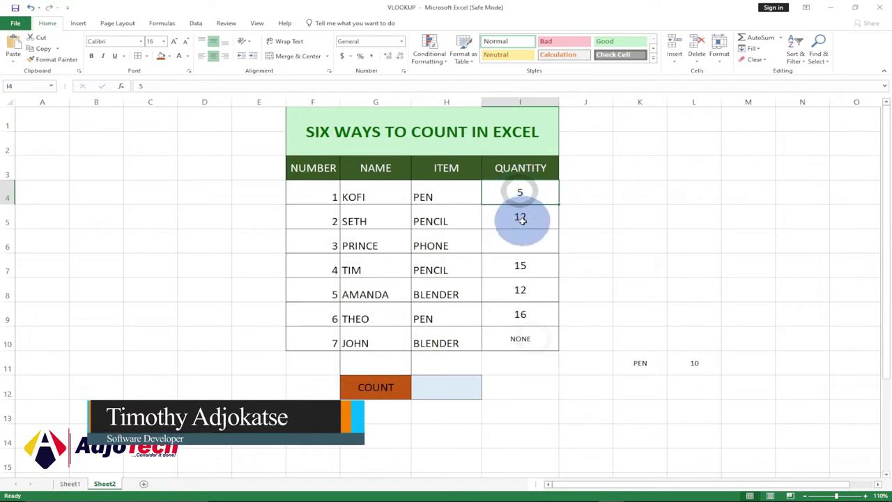
click(521, 216)
click(520, 267)
click(522, 292)
click(523, 320)
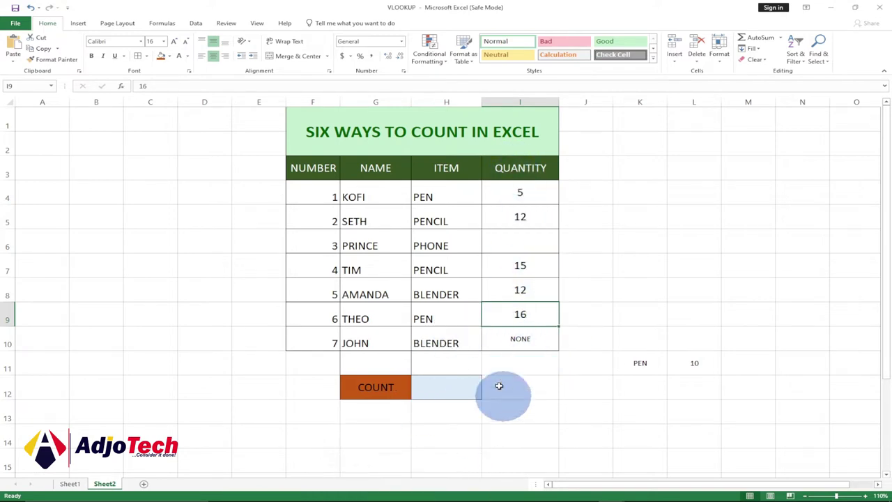
click(445, 380)
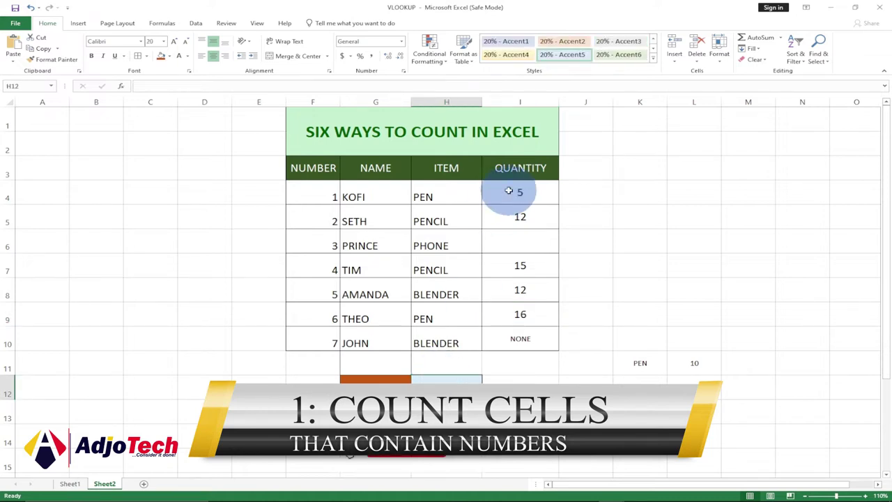
drag(514, 188, 520, 314)
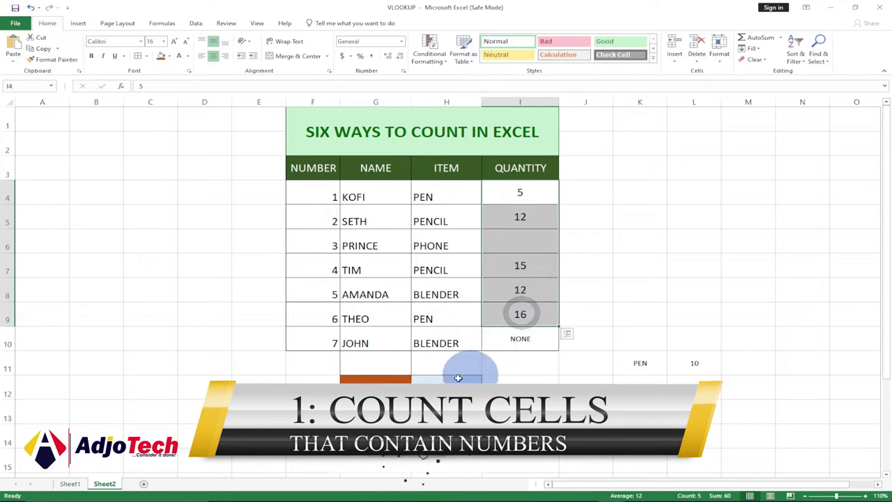
Count the cells containing numbers in the QUANTITY column by entering =COUNT(I4:I10) in H12
click(443, 385)
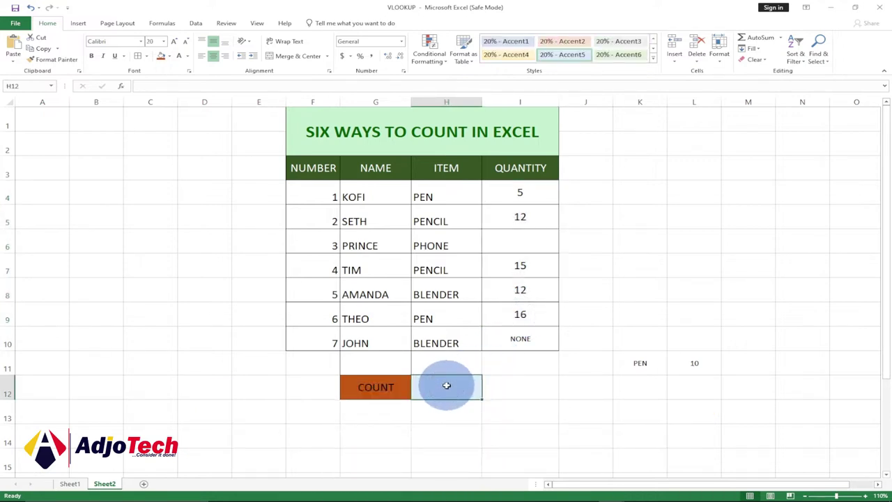
text(=)
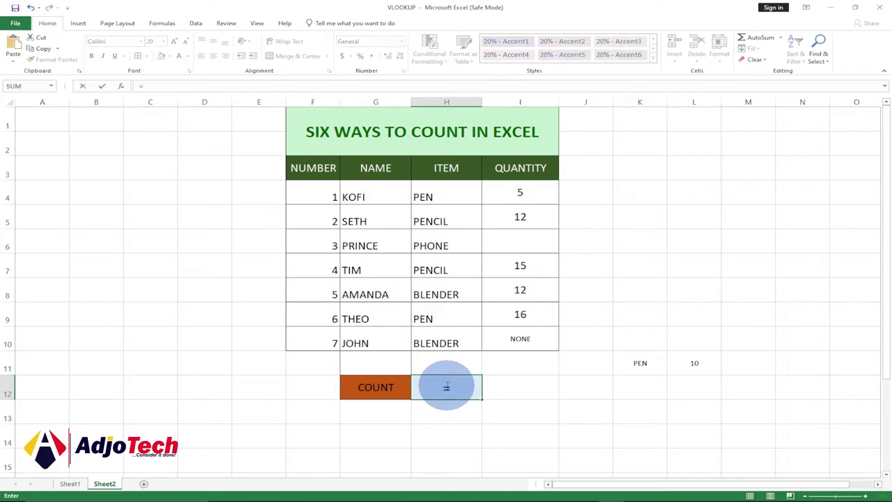
text(COUN)
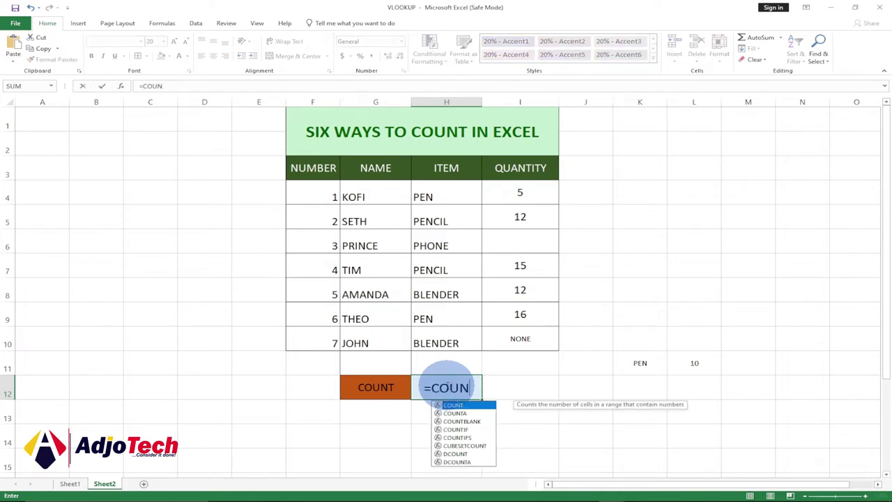
text(T()
drag(520, 194, 522, 338)
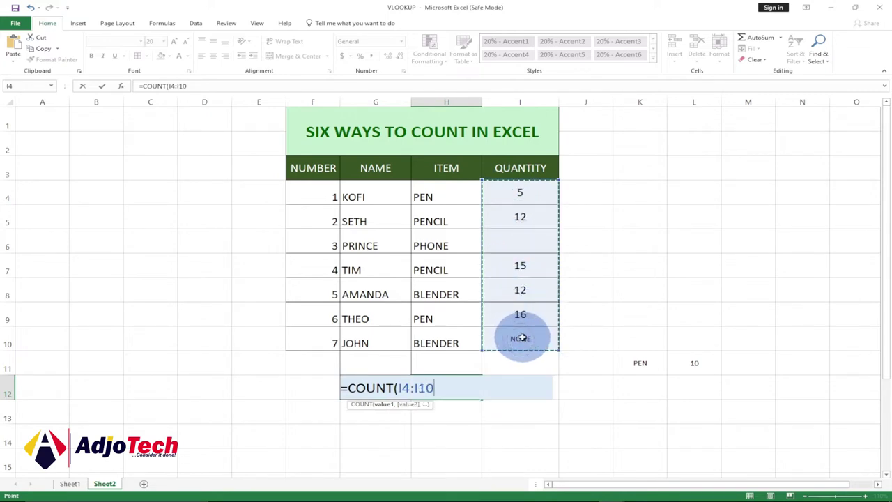
text())
key(Return)
click(446, 386)
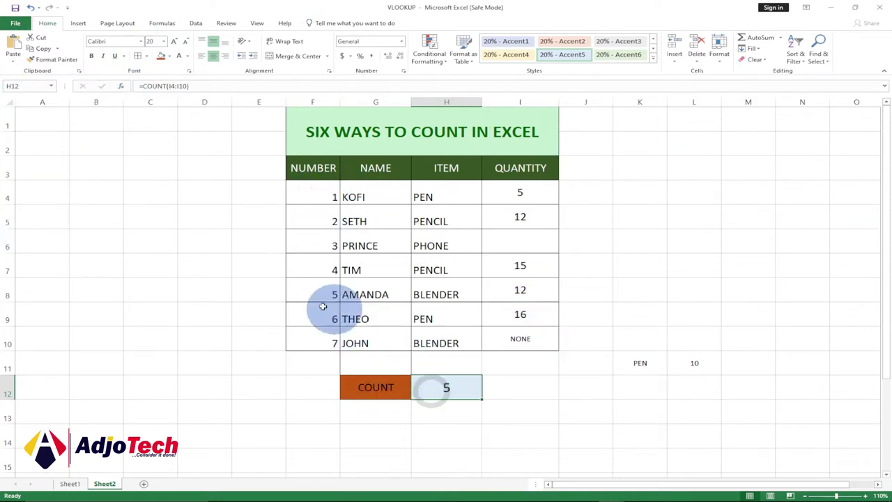
Review the COUNT formula in H12 against the numeric quantities, the blank cell I6 and the text cell I10
double_click(429, 386)
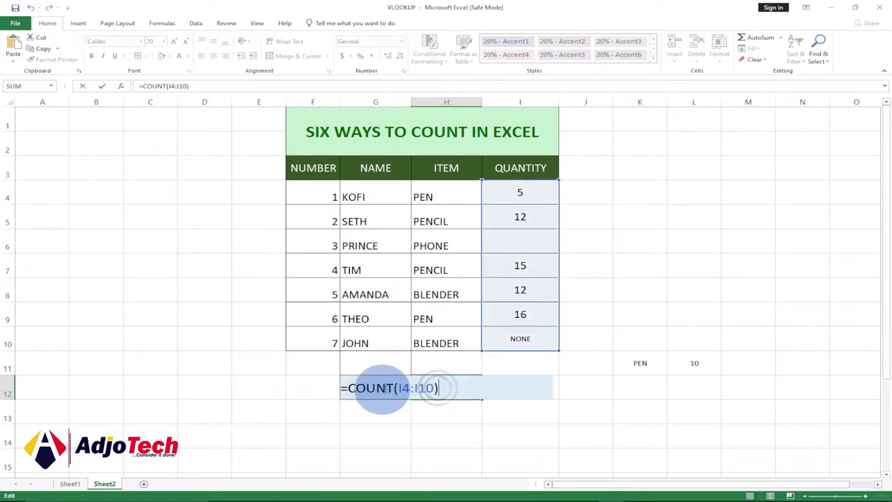
key(Return)
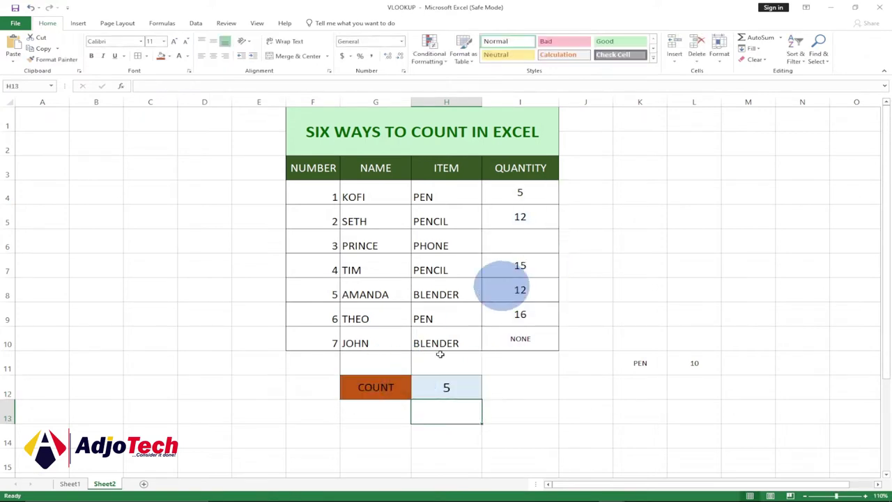
click(519, 244)
click(522, 339)
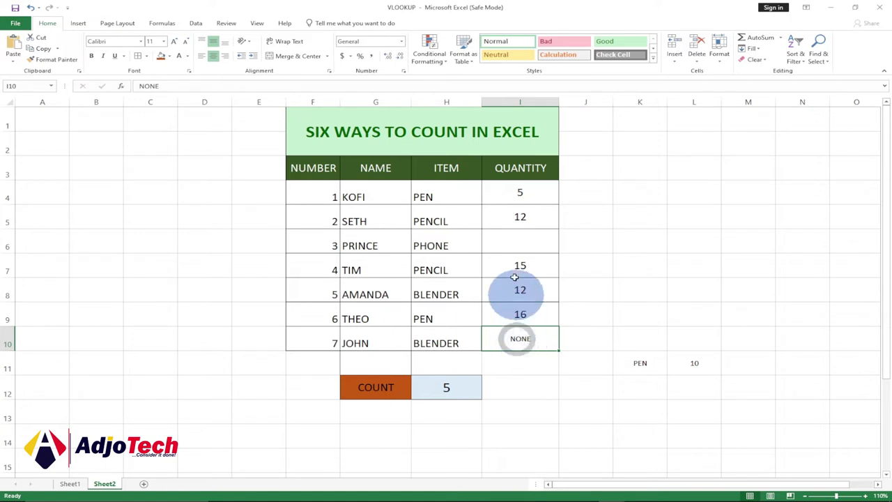
click(516, 243)
click(513, 341)
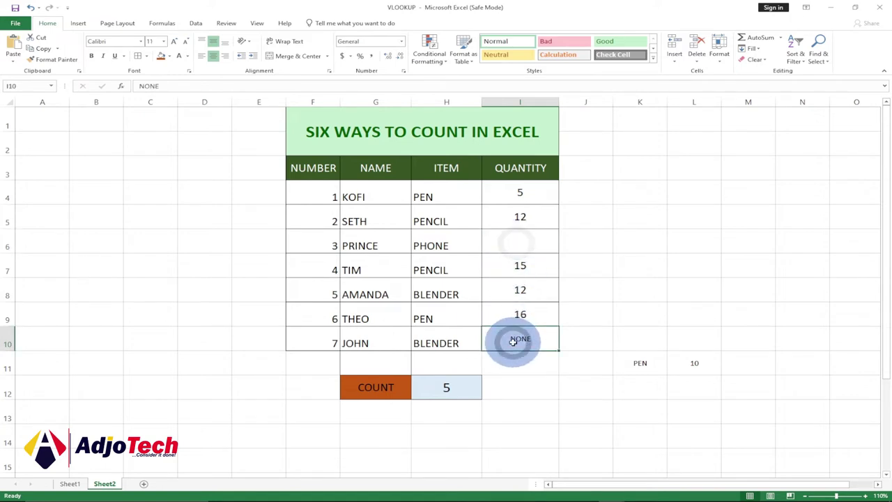
click(446, 389)
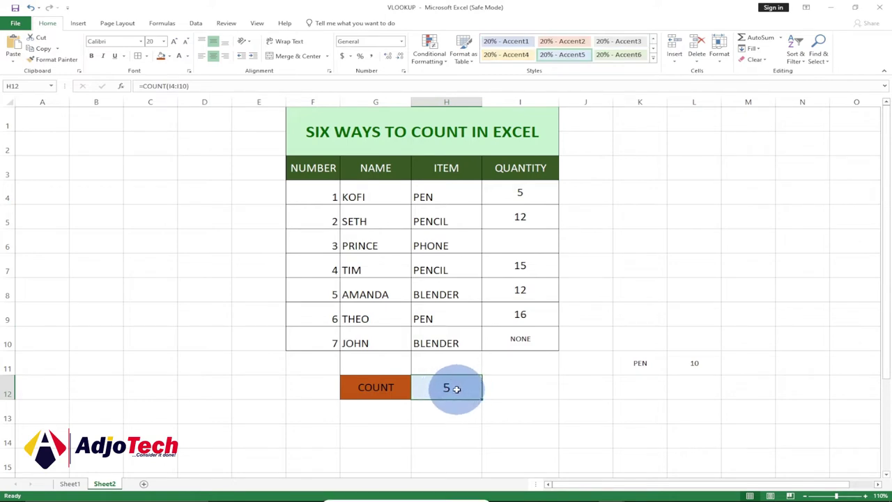
drag(527, 191, 520, 314)
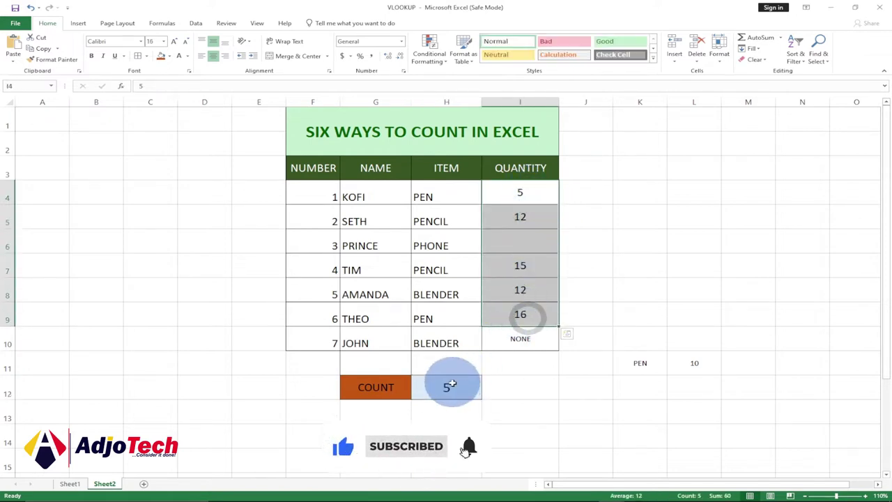
Delete the COUNT formula from H12, leaving the cell empty
double_click(452, 384)
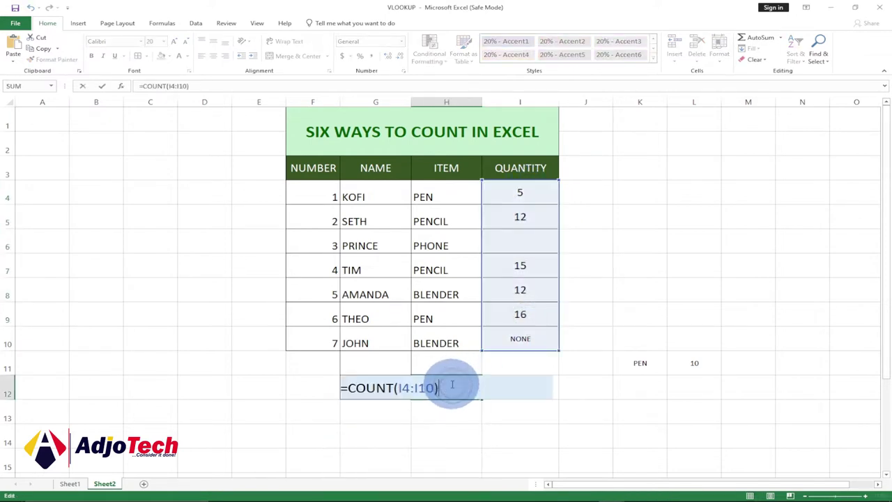
key(BackSpace)
key(BackSpace)
key(BackSpace)
key(BackSpace)
key(BackSpace)
key(BackSpace)
key(BackSpace)
key(BackSpace)
key(BackSpace)
key(BackSpace)
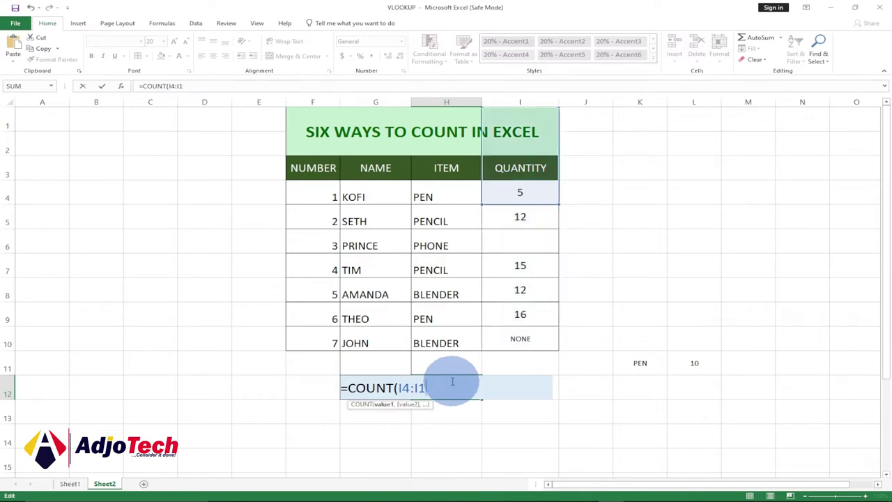
key(BackSpace)
key(BackSpace)
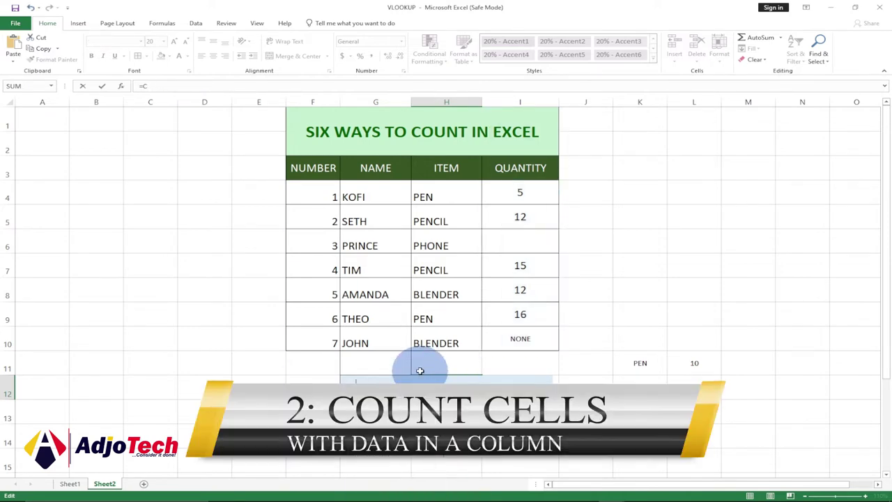
click(520, 195)
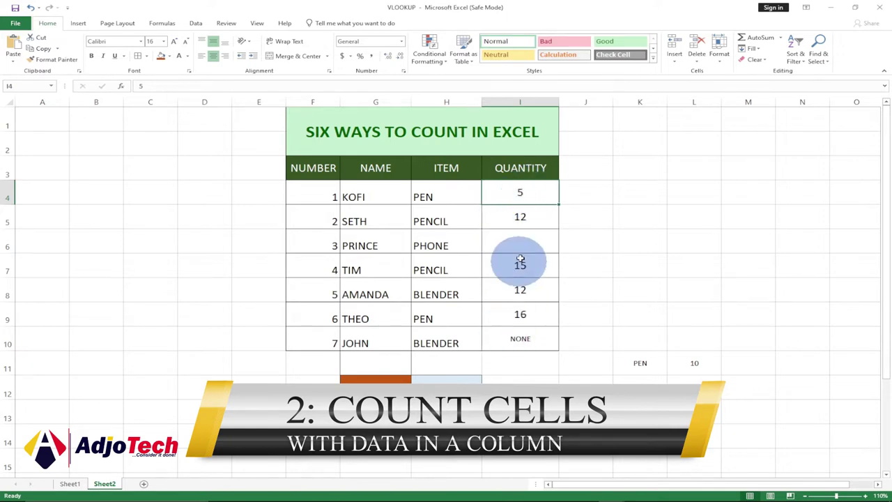
Count all non-empty cells in the QUANTITY column by entering =COUNTA(I4:I10) in H12, and check it against I6 and I10
click(519, 341)
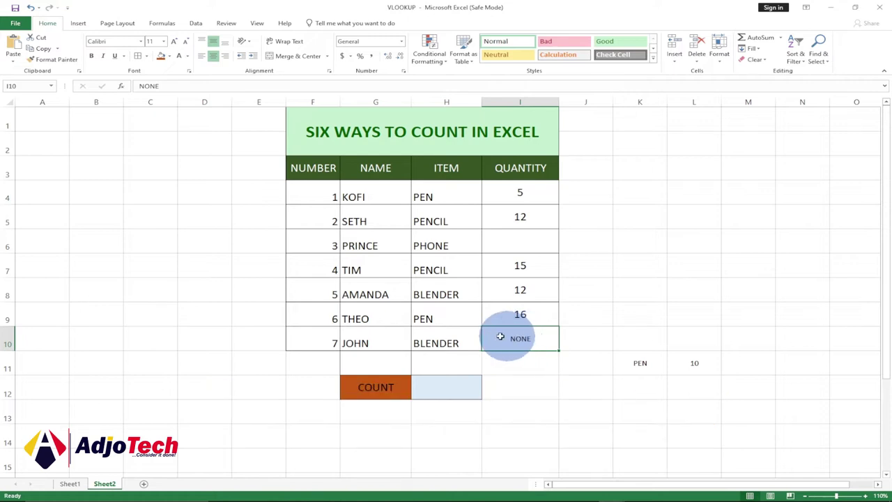
click(445, 391)
double_click(446, 389)
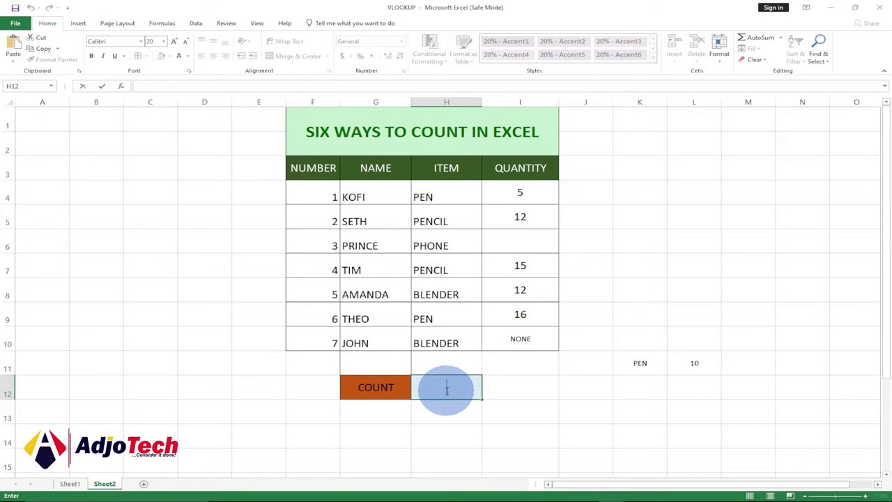
text(=COUN)
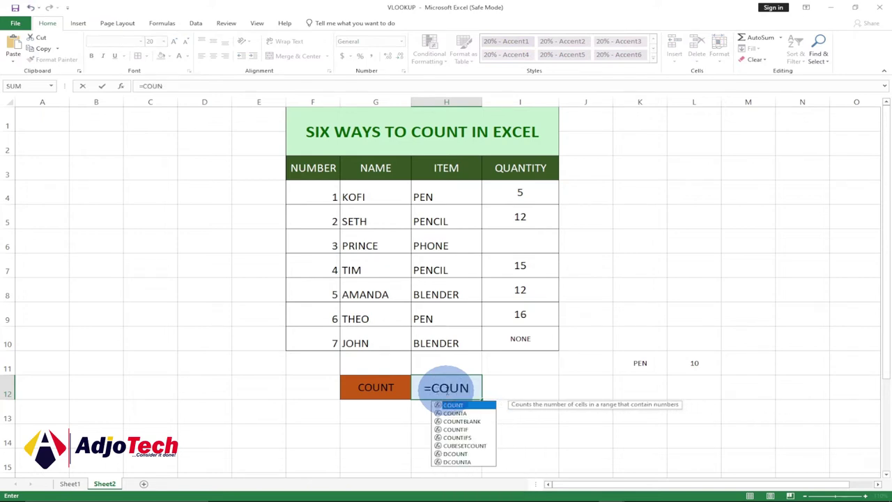
text(TA()
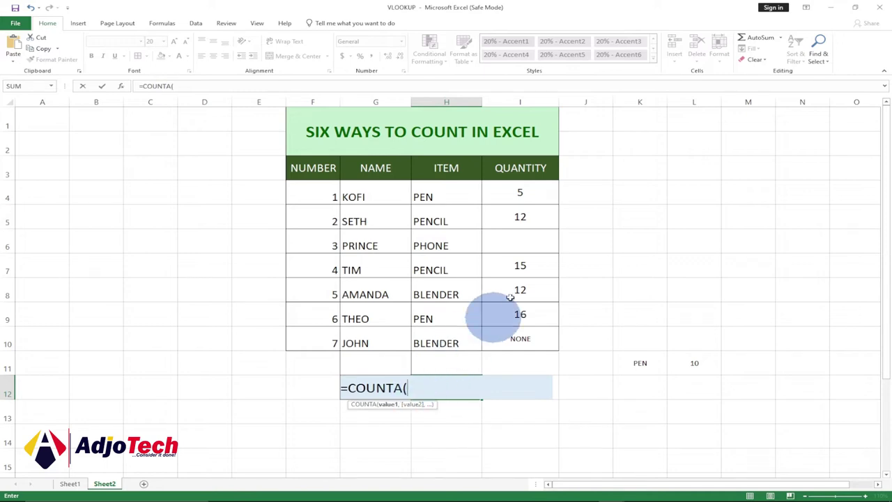
click(515, 191)
drag(516, 191, 526, 338)
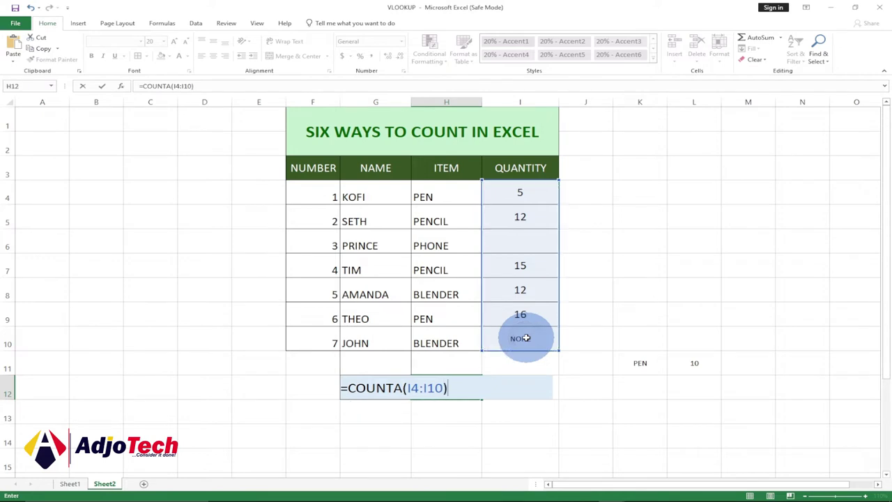
key(Return)
click(446, 388)
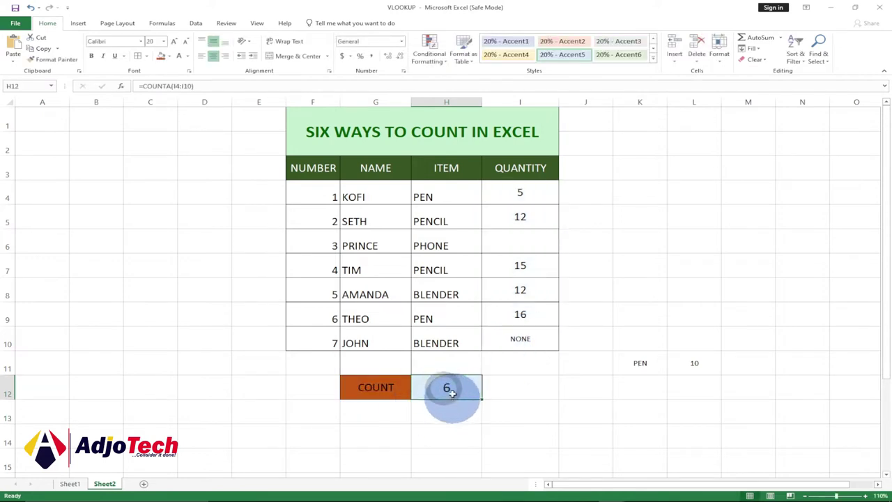
click(528, 243)
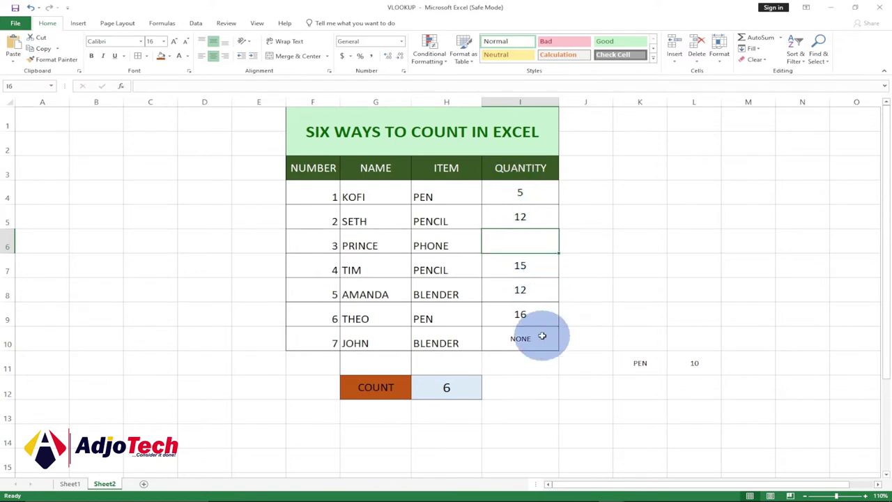
click(537, 336)
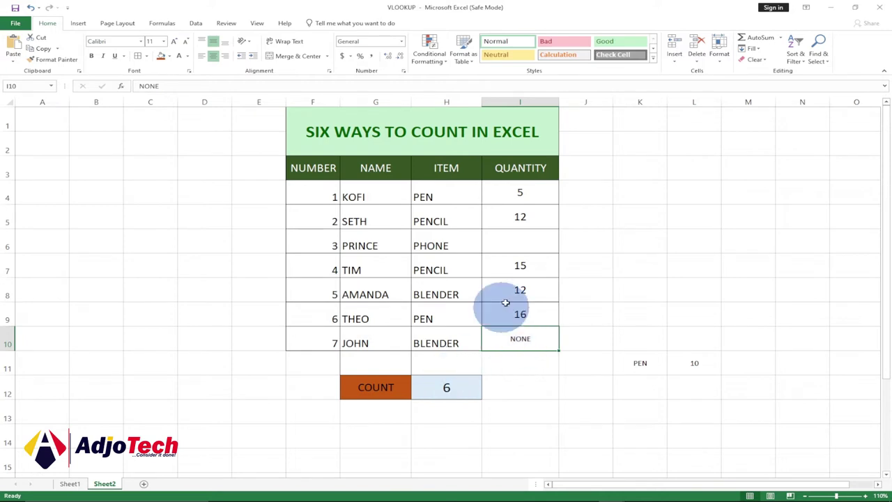
Replace the formula in H12 with =COUNTBLANK(I4:I10) to count the empty cells in the QUANTITY column
click(518, 239)
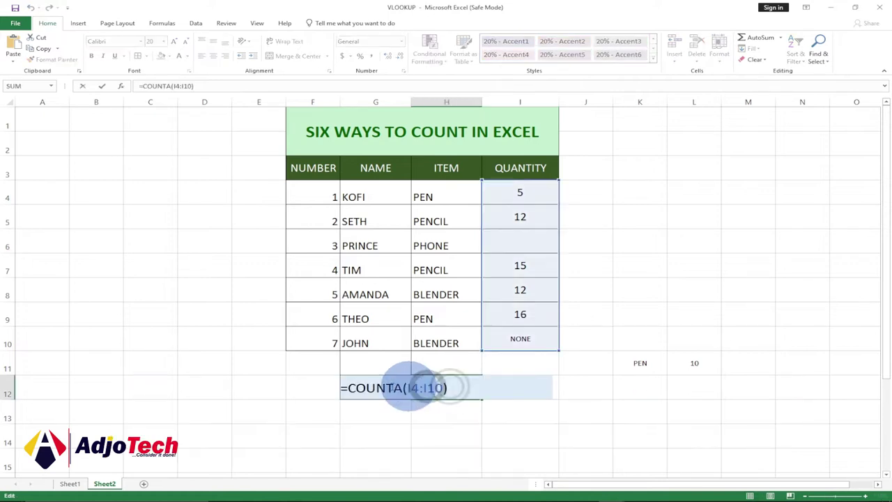
drag(449, 387, 349, 388)
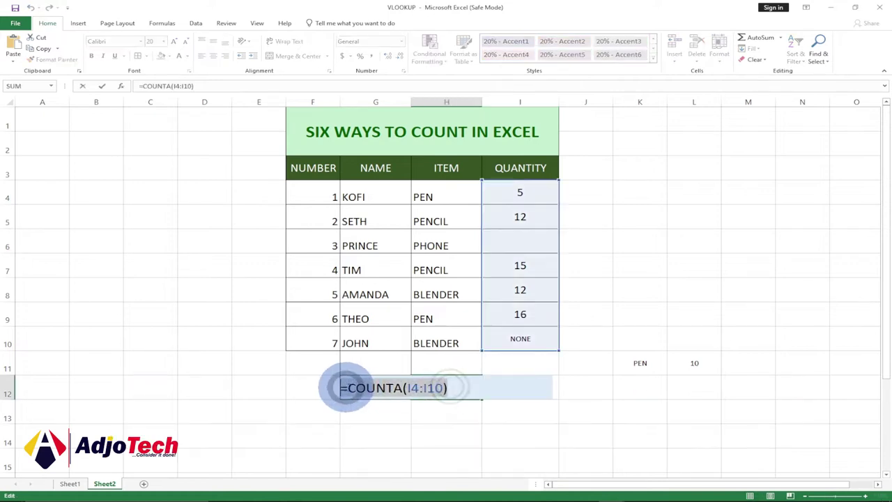
text(=)
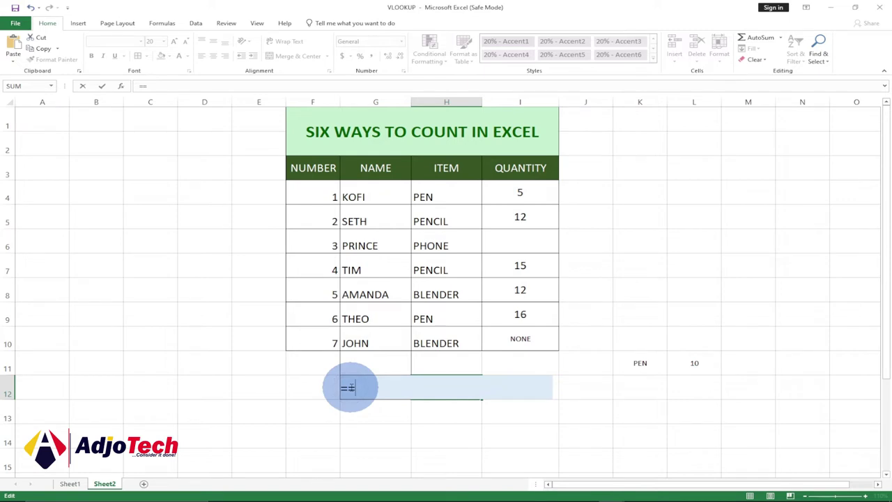
text(COUN)
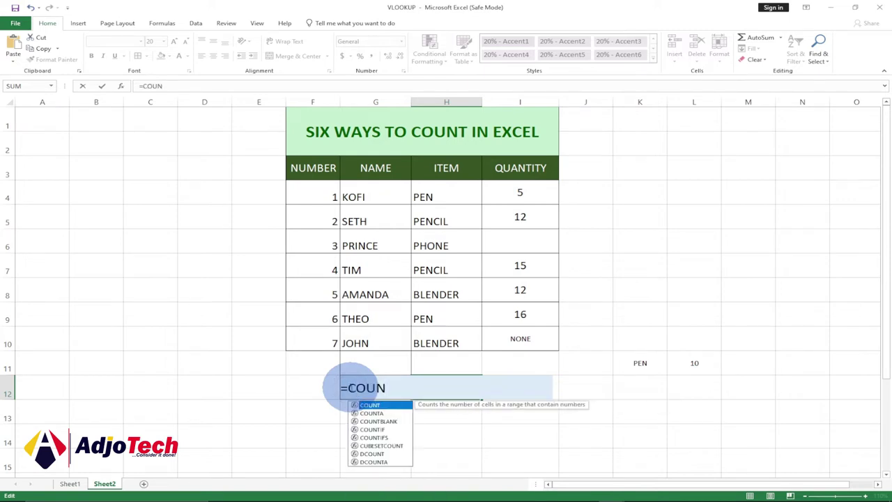
key(Down)
key(Down)
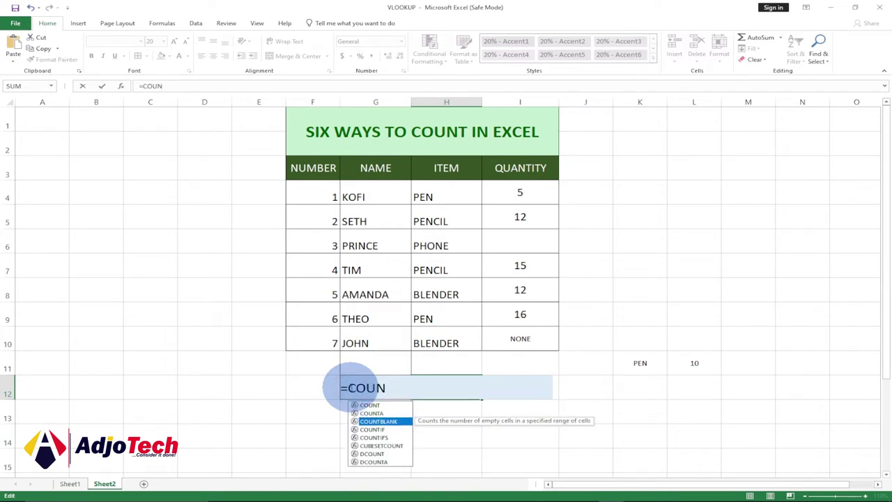
key(Tab)
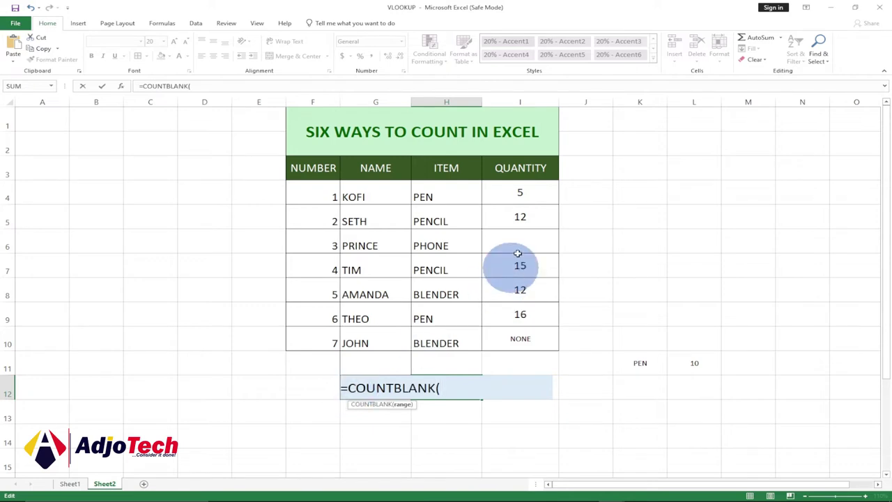
drag(514, 185, 519, 335)
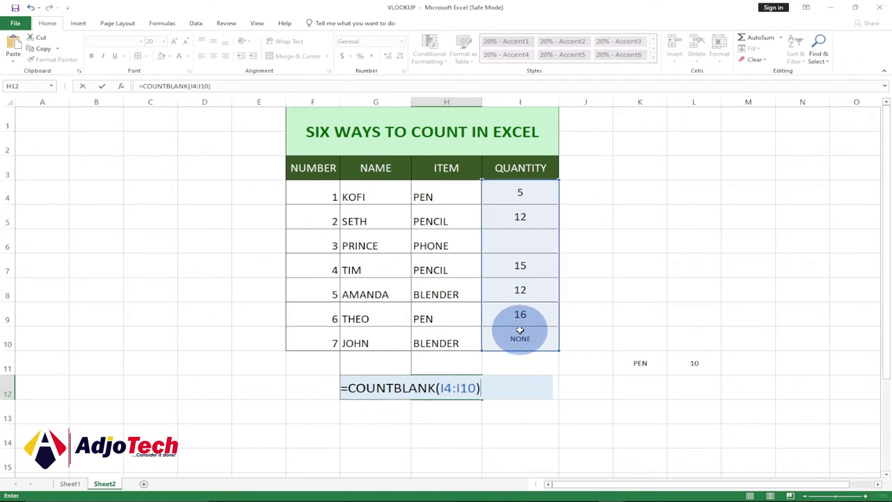
key(Return)
click(466, 382)
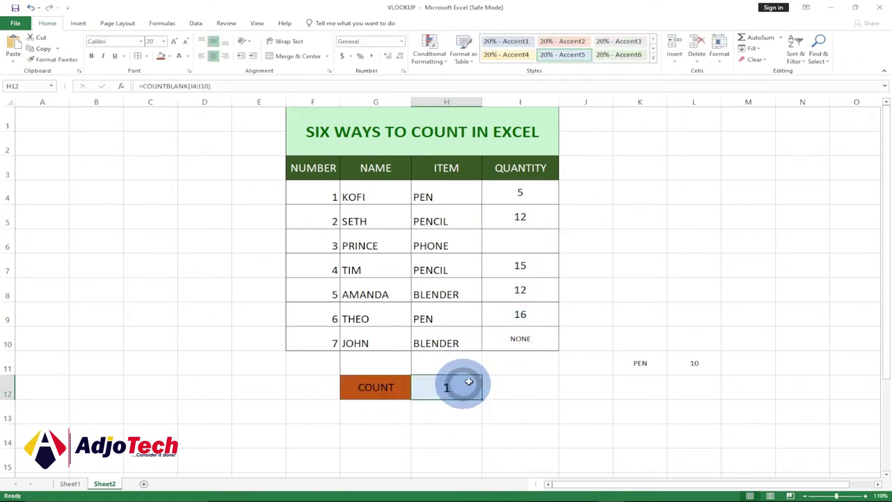
Check the COUNTBLANK formula in H12 against the blank cell I6, and look at the PEN entries in H4 and H9
click(521, 241)
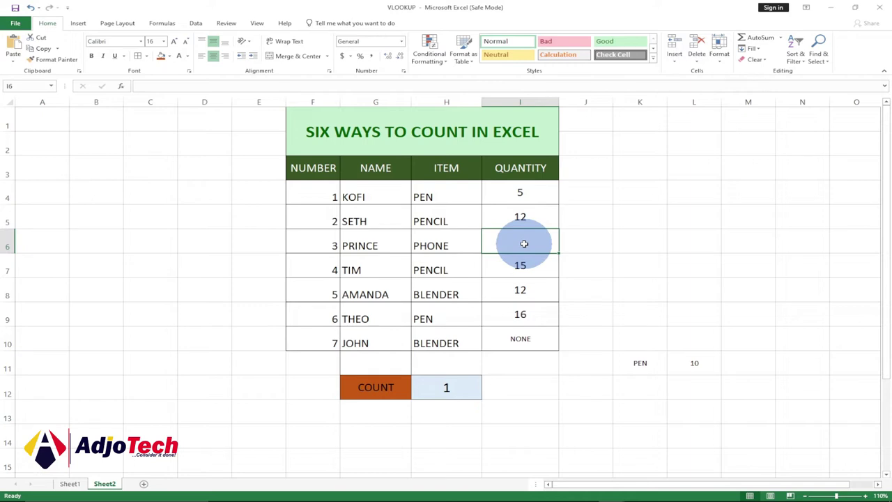
click(451, 387)
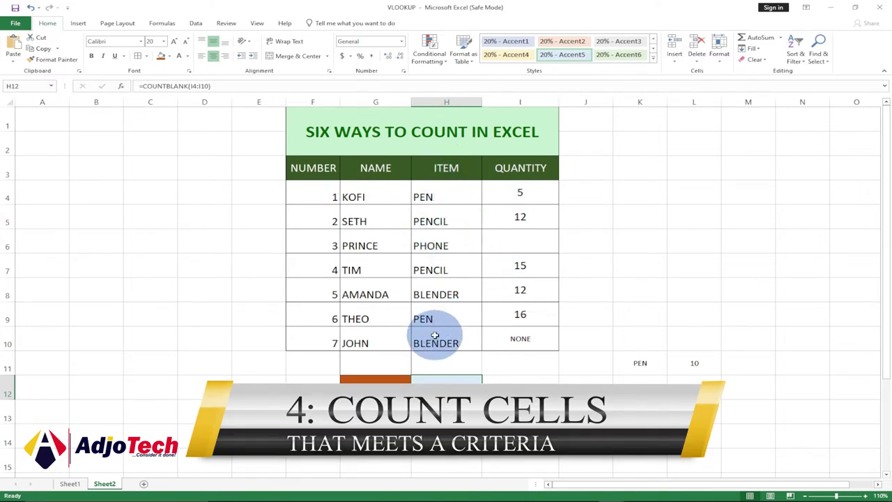
click(435, 194)
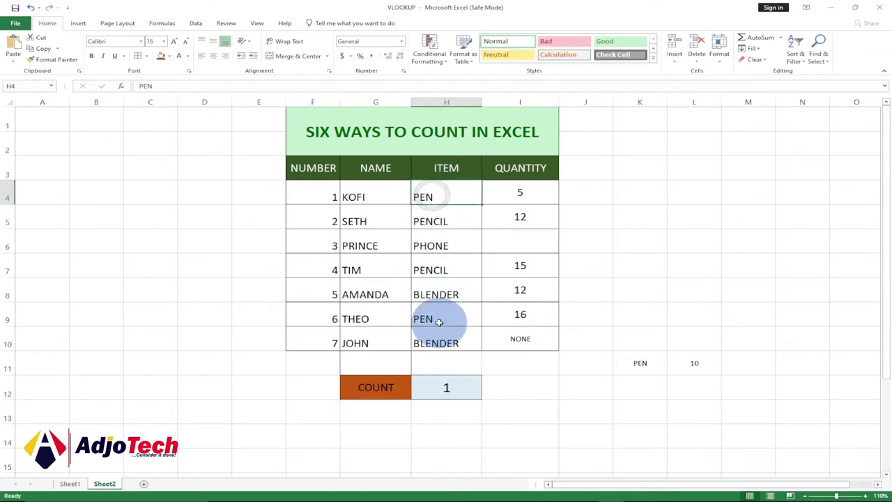
click(439, 322)
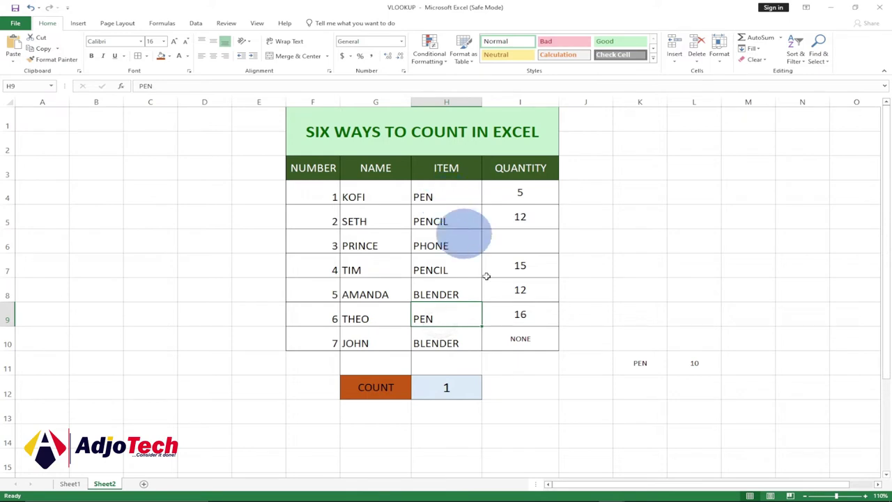
click(451, 390)
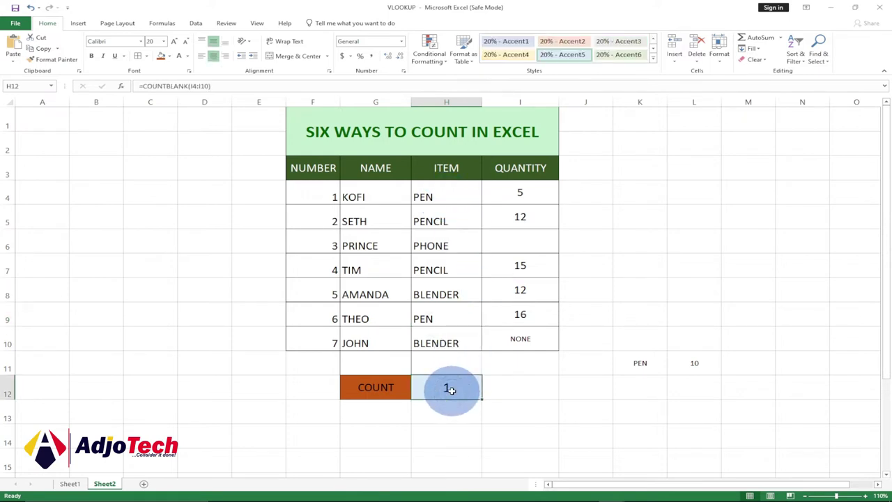
Replace the formula in H12 with =COUNTIF(H4:H10,K11) to count the items matching PEN
double_click(453, 388)
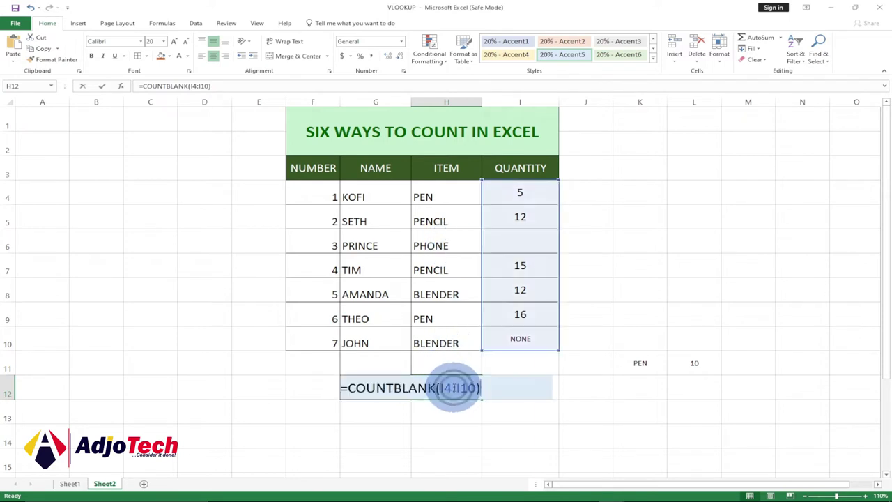
drag(480, 387, 349, 389)
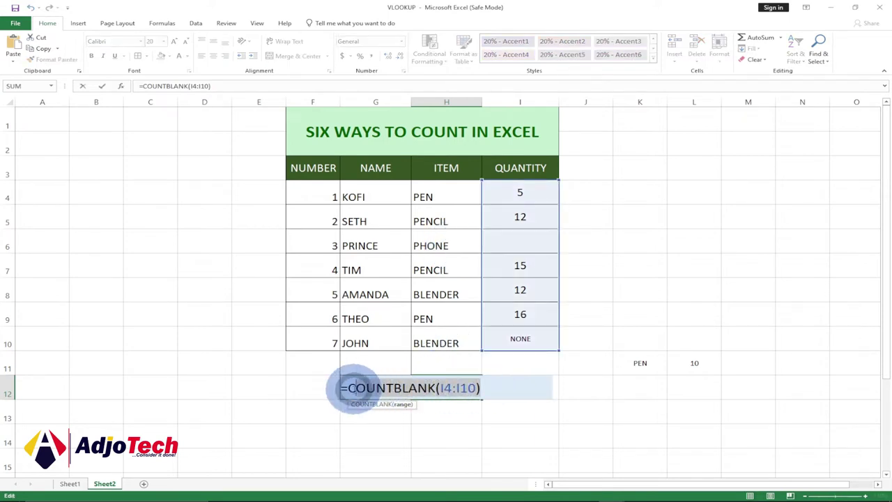
text(COUN)
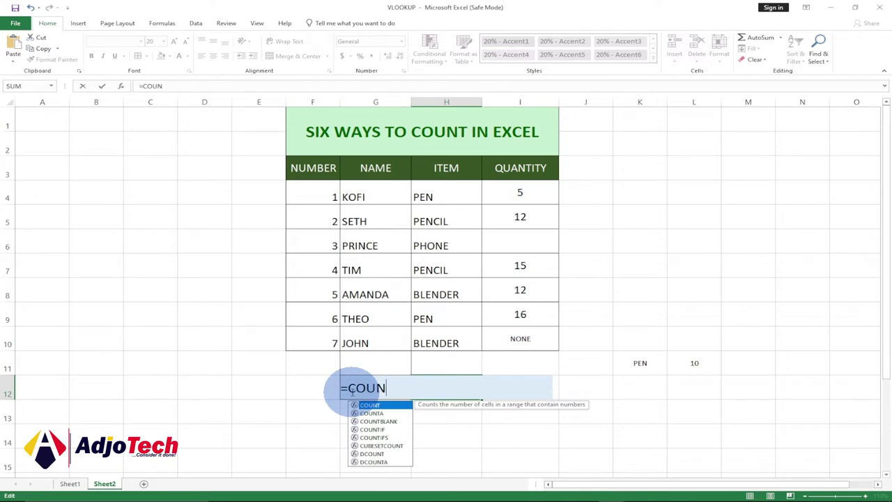
key(Down)
key(Down)
key(Down)
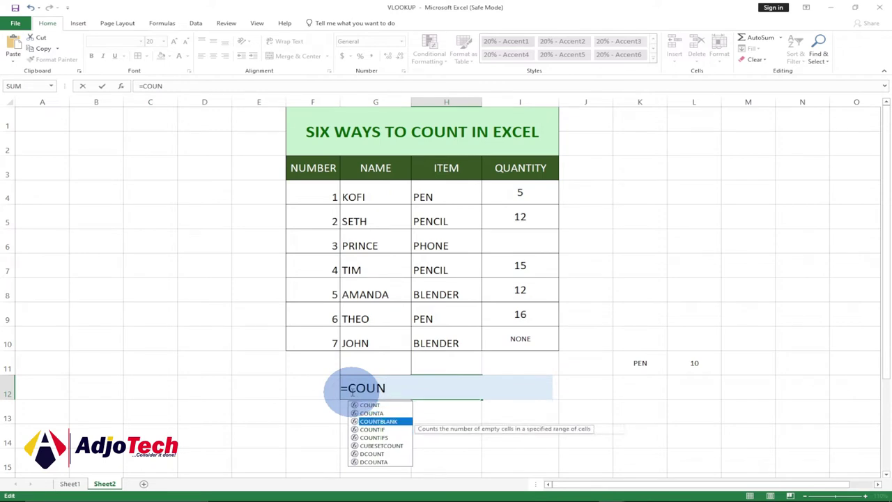
key(Tab)
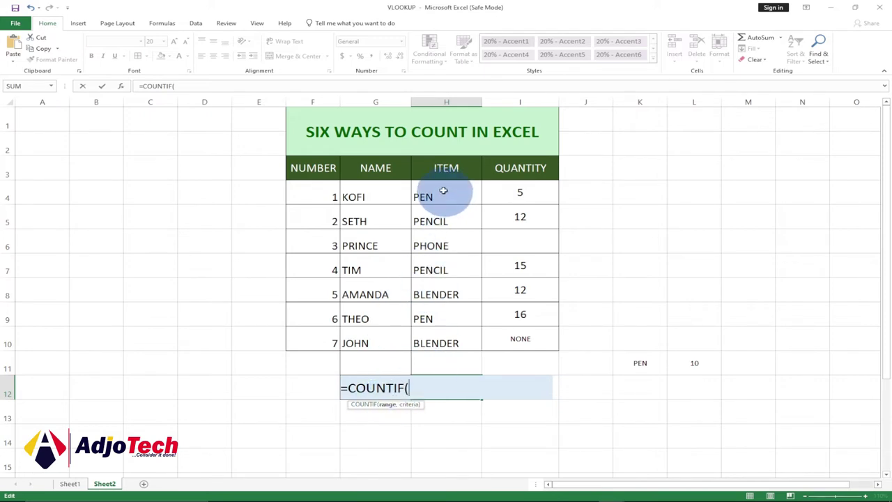
drag(442, 188, 440, 342)
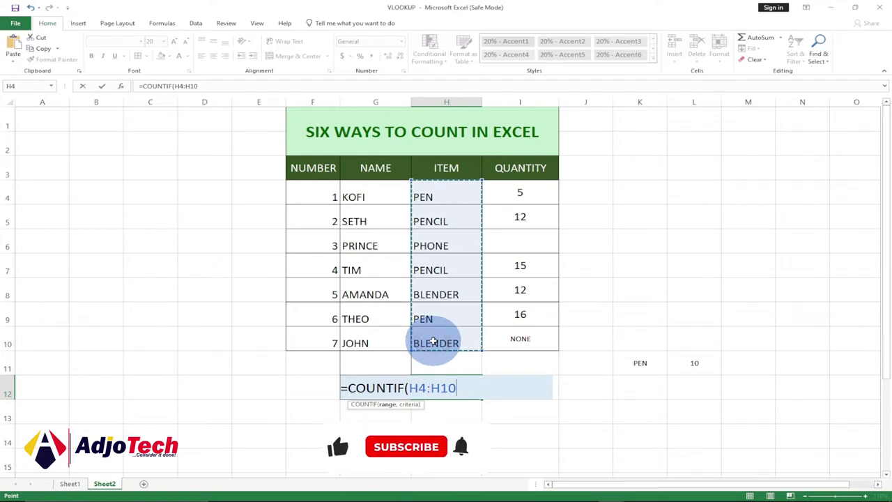
text(,)
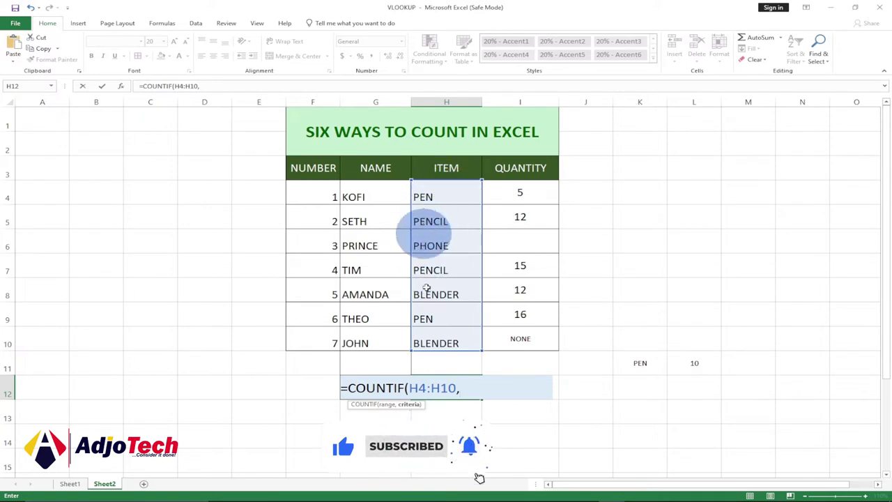
click(639, 364)
text())
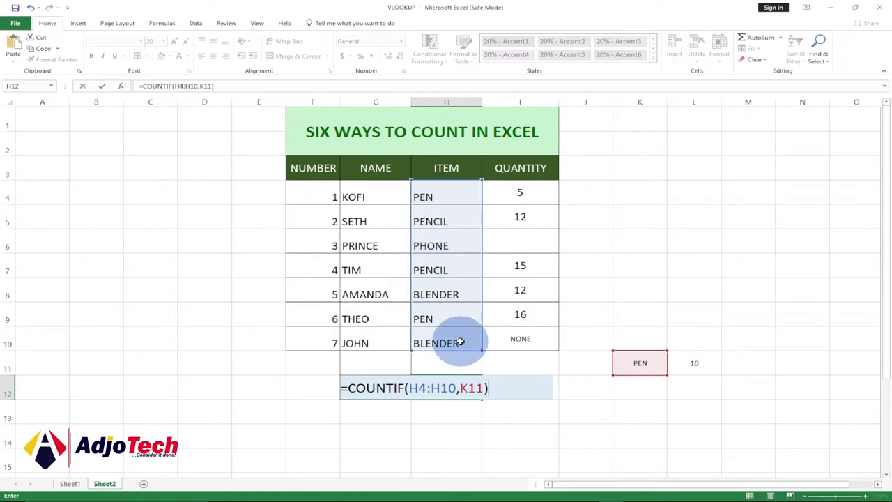
key(Return)
click(445, 388)
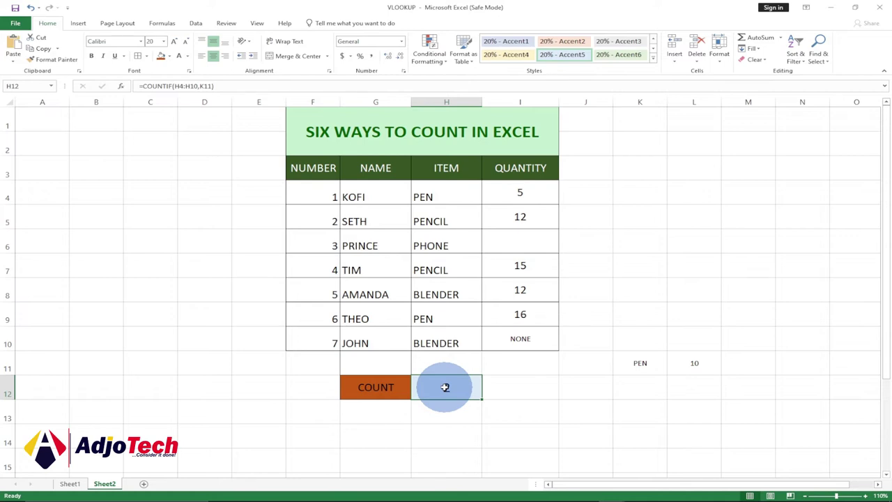
Enter the label WILDCARD in cell K4
click(642, 194)
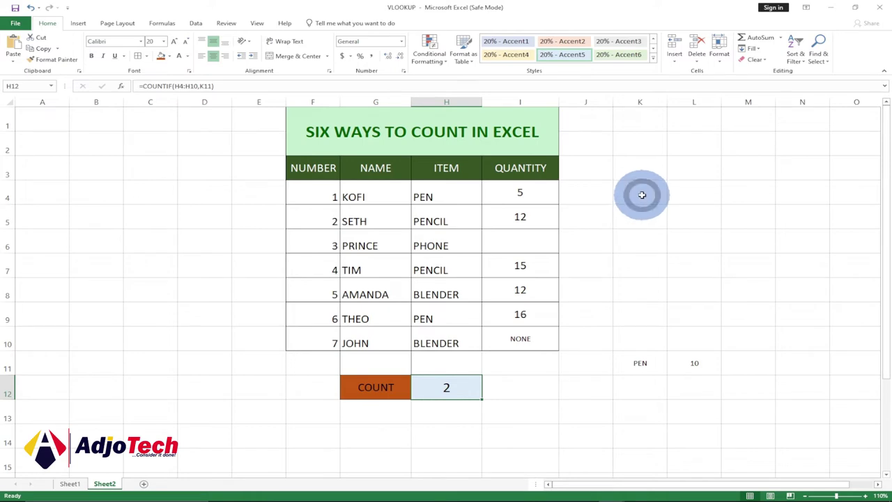
text(WIL)
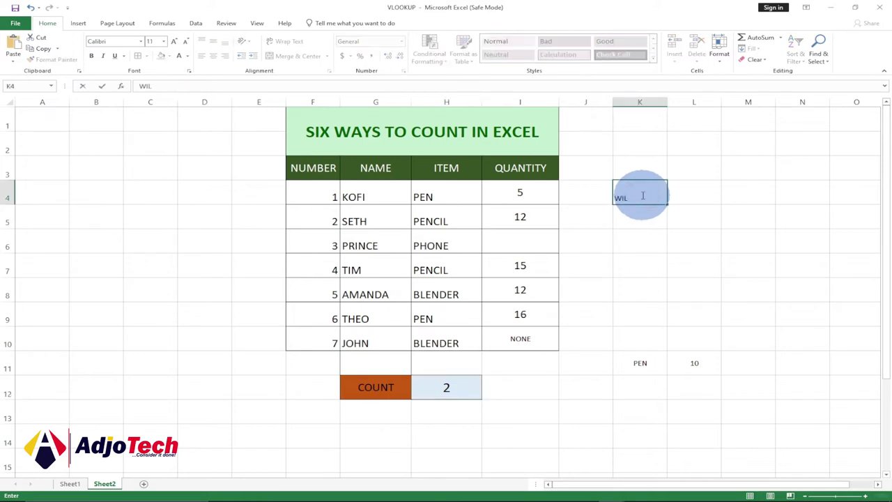
text(DCARD)
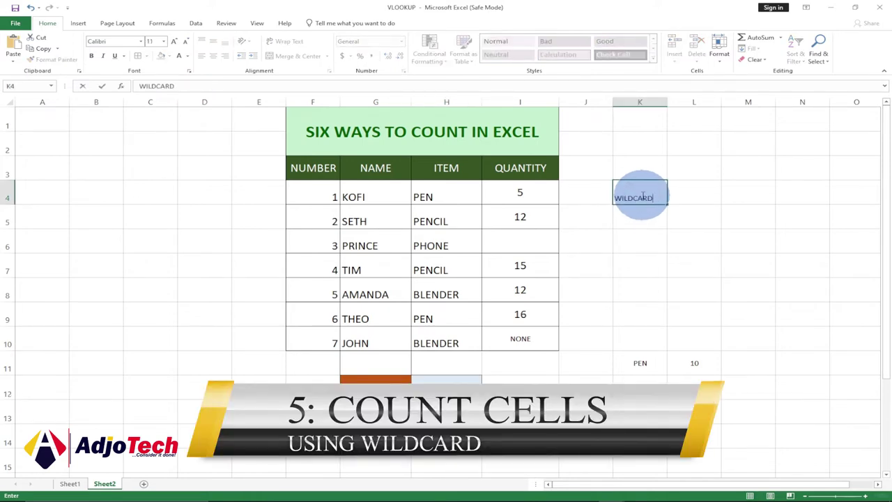
key(Return)
click(640, 197)
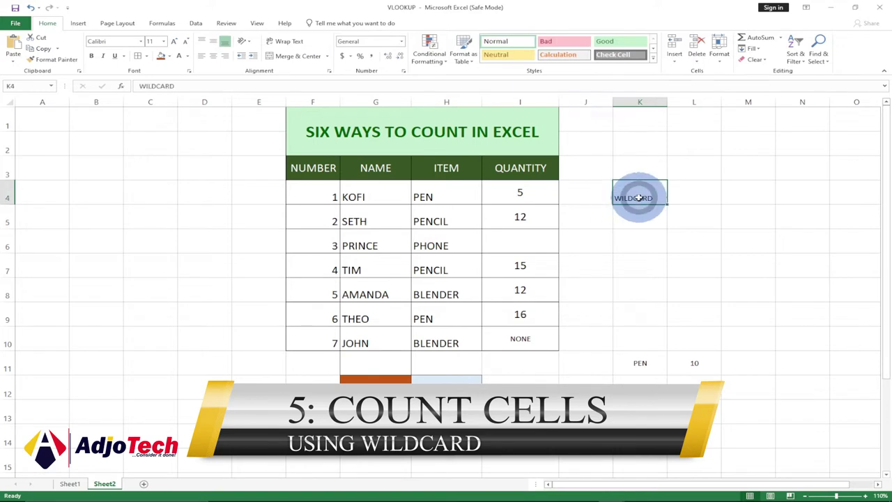
Compare the PEN, PENCIL and PHONE entries in H4:H7 with the criterion in K11 and the WILDCARD label in K4
click(436, 197)
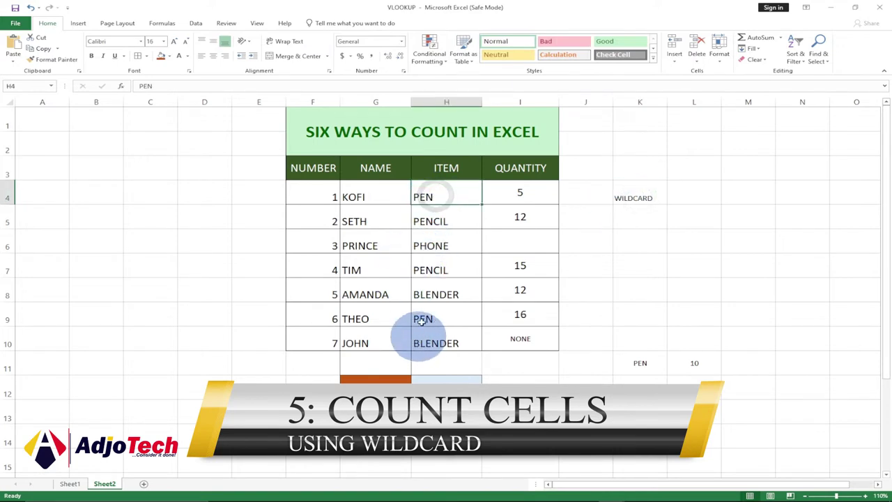
click(426, 227)
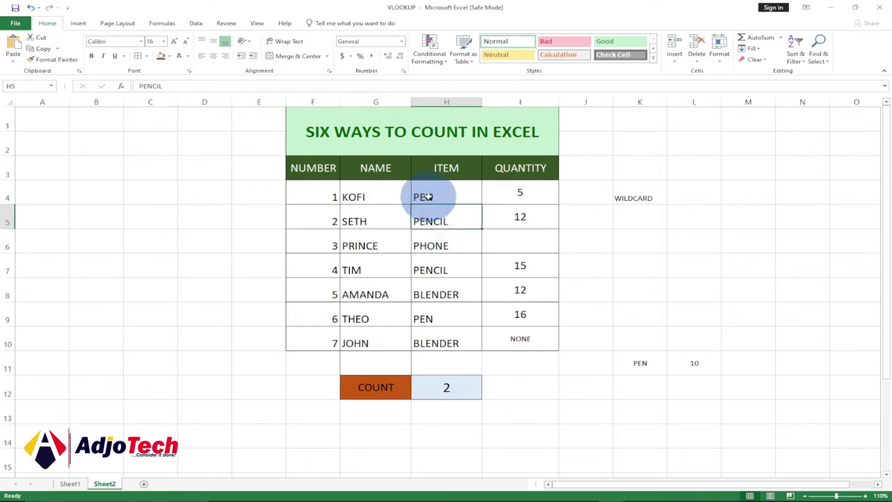
click(427, 195)
click(423, 223)
click(431, 239)
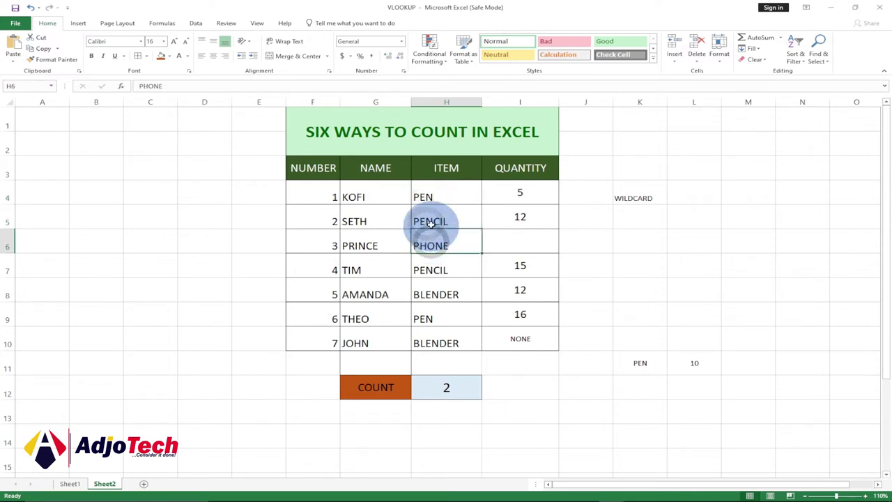
click(429, 214)
click(430, 195)
click(433, 216)
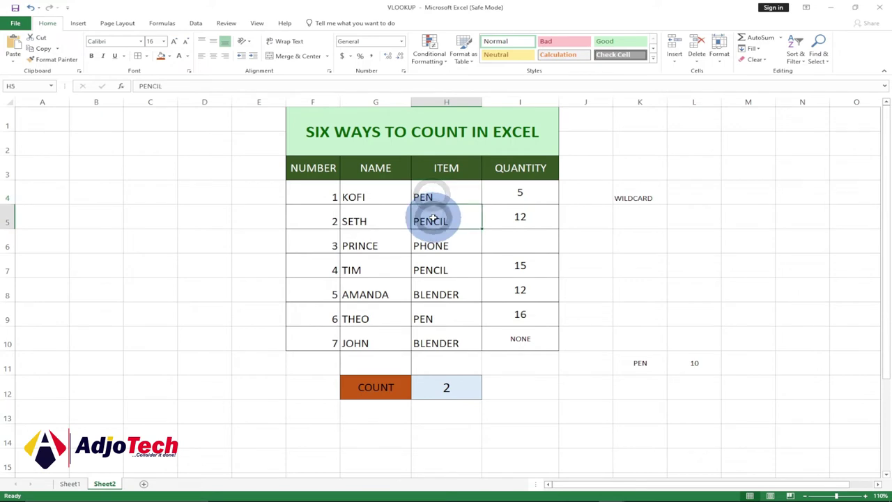
click(436, 271)
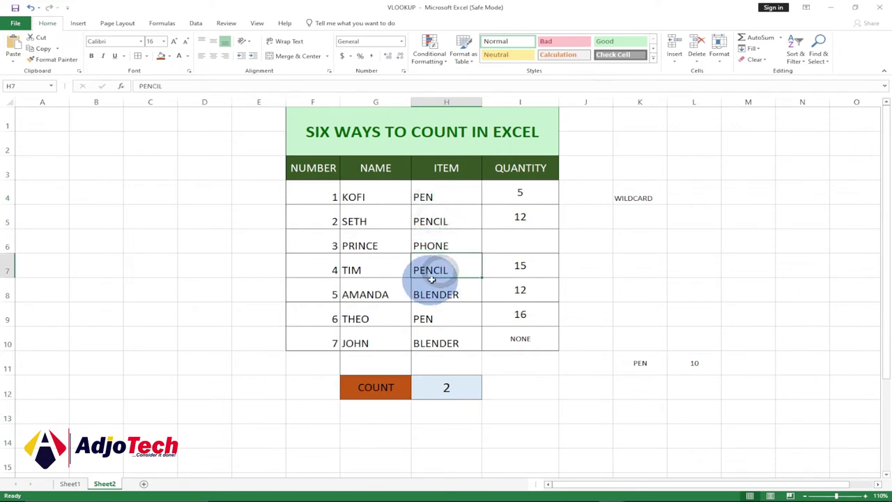
click(639, 364)
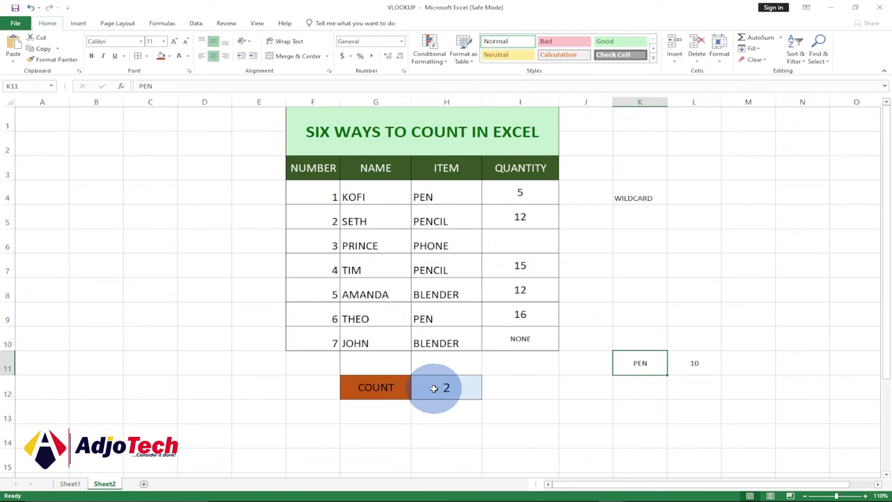
click(635, 198)
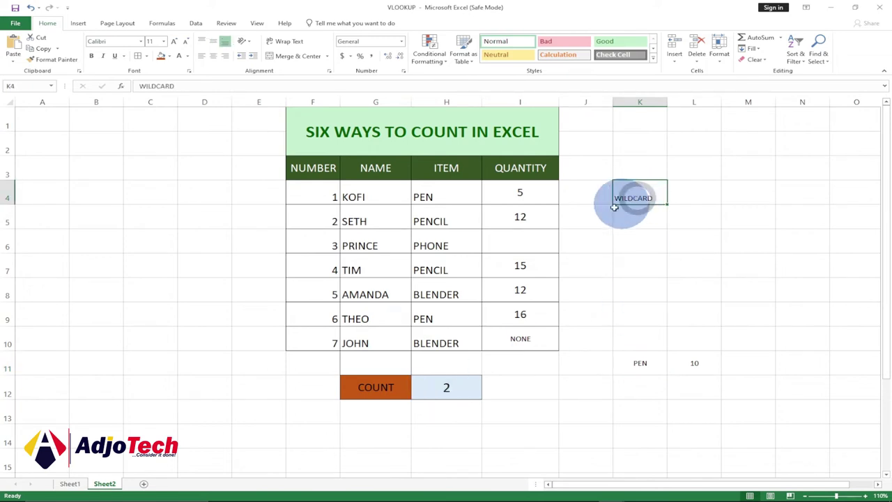
Delete the COUNTIF formula from H12, leaving the cell empty
double_click(440, 384)
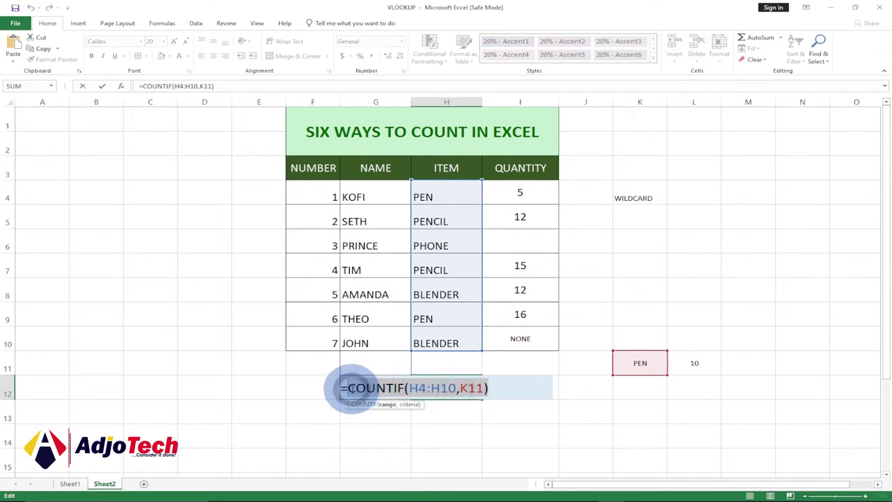
click(631, 195)
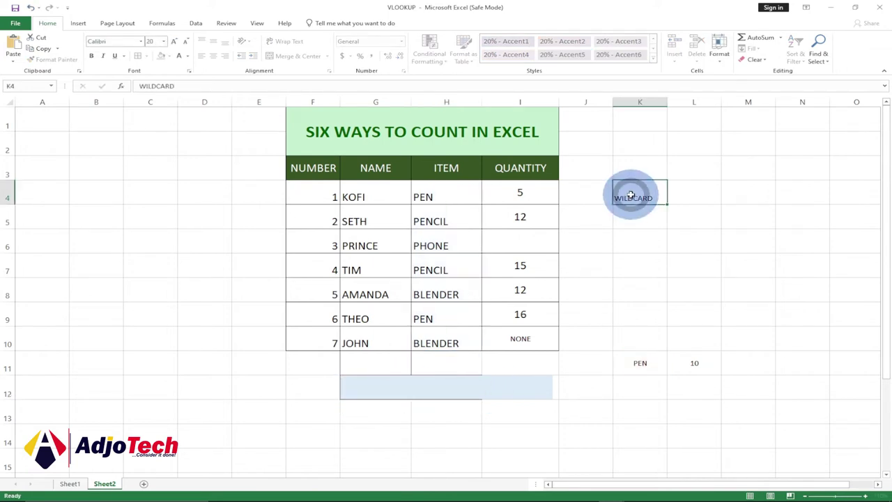
click(441, 392)
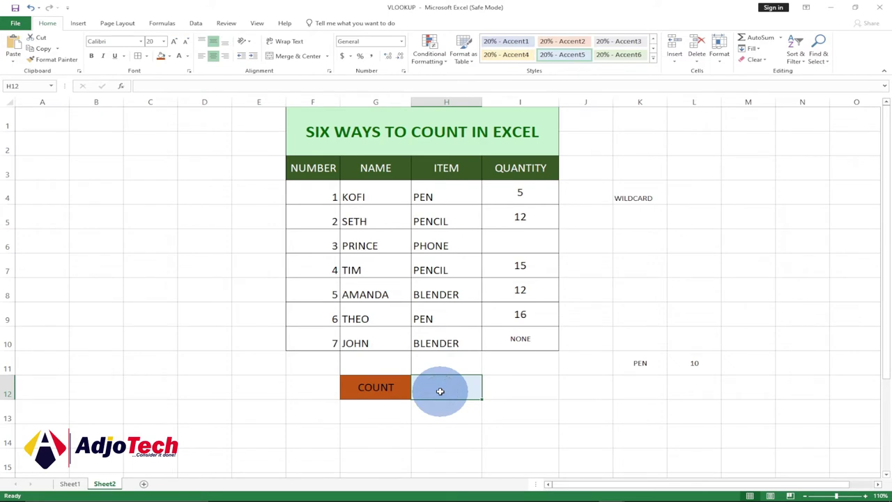
Start a COUNTIF formula in H12 with the item cells H4:H10 as its range
text(=COU)
key(Down)
key(Down)
key(Down)
key(Tab)
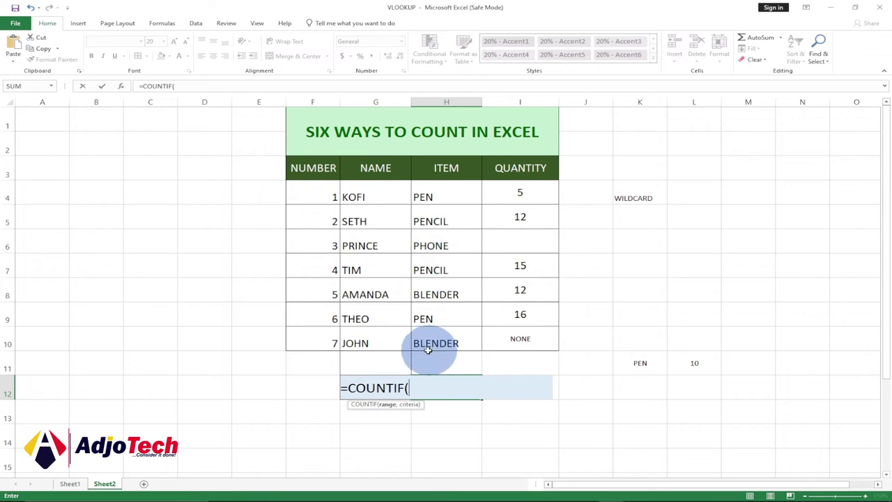
drag(453, 194, 452, 340)
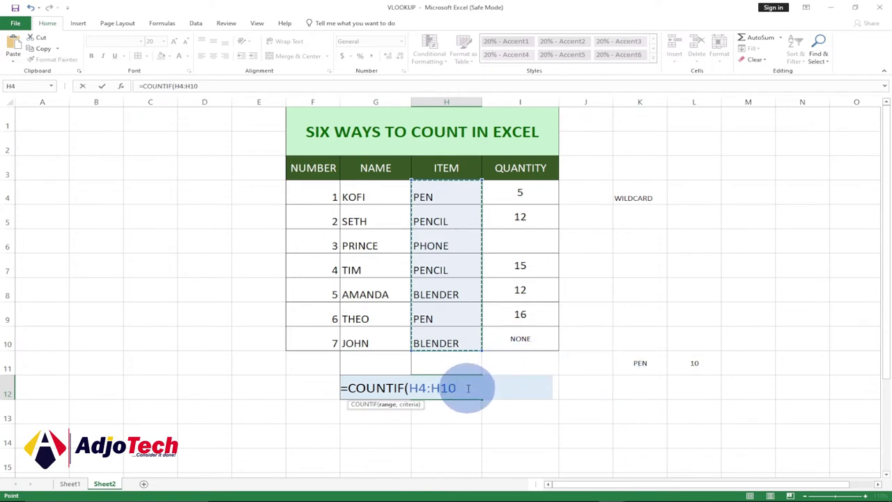
text(,)
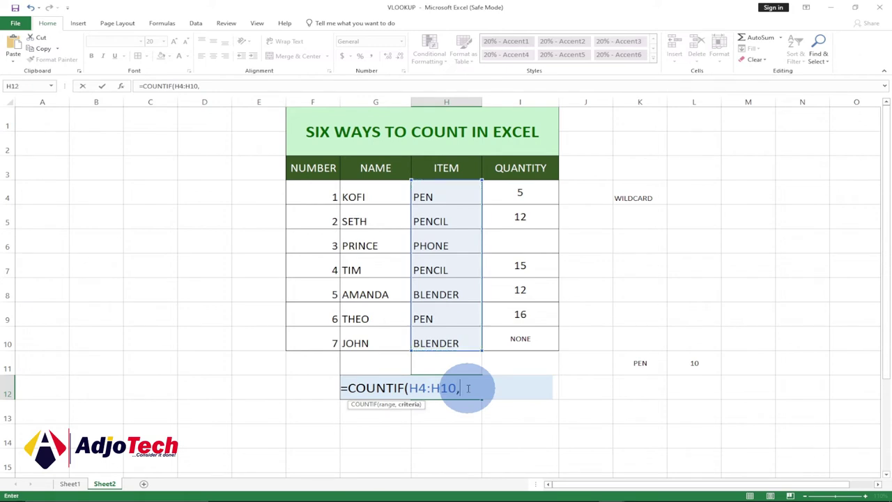
Complete the COUNTIF formula in H12 with the wildcard criterion "*"&K11&"*" and enter it
text(")
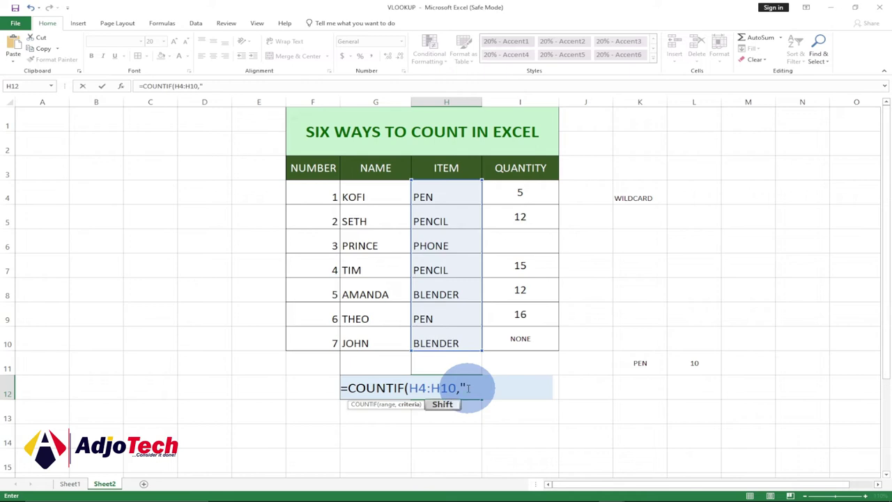
text(*)
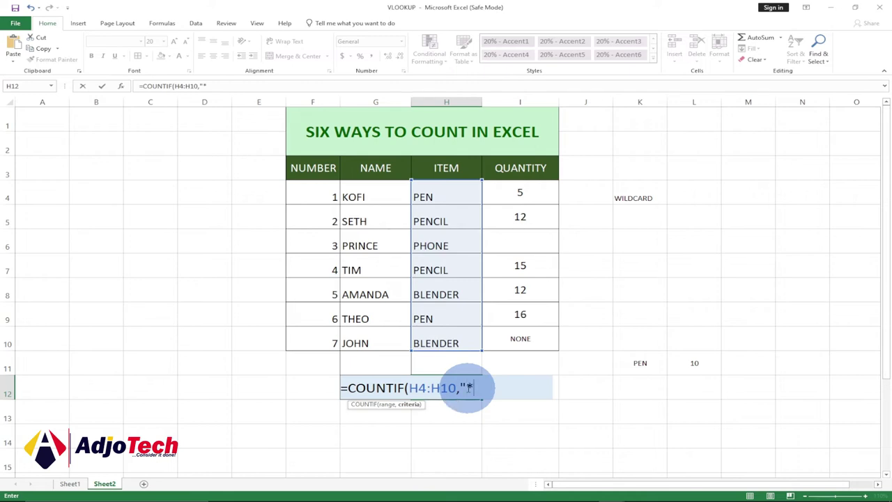
text(")
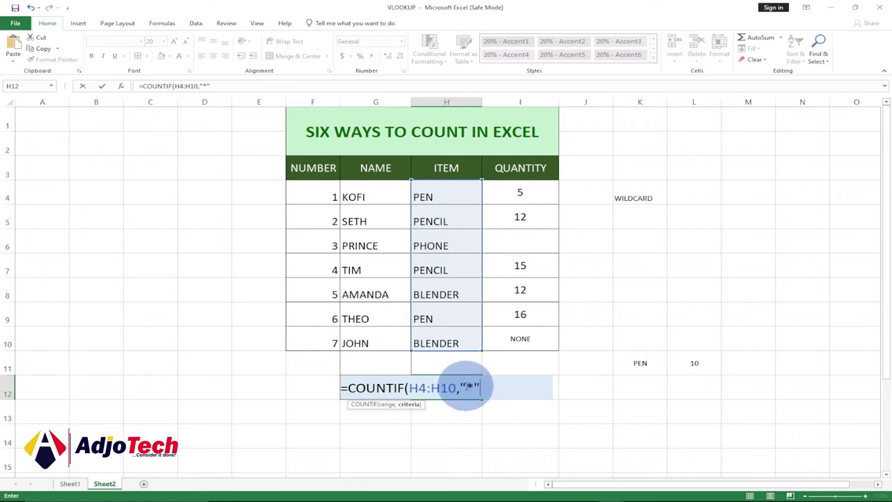
key(shift)
text(&)
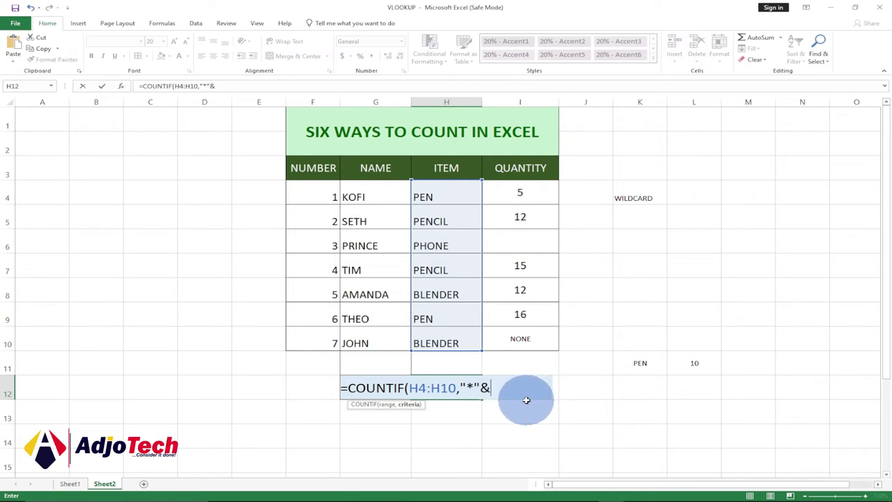
click(641, 364)
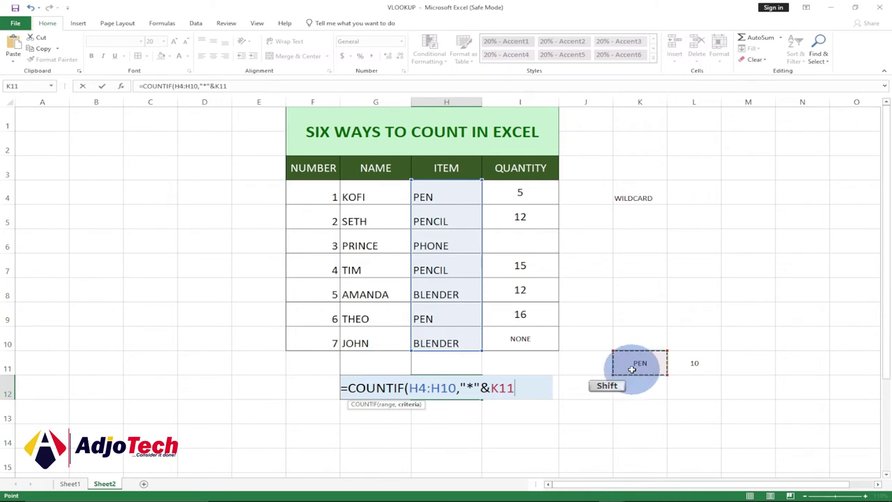
text(&)
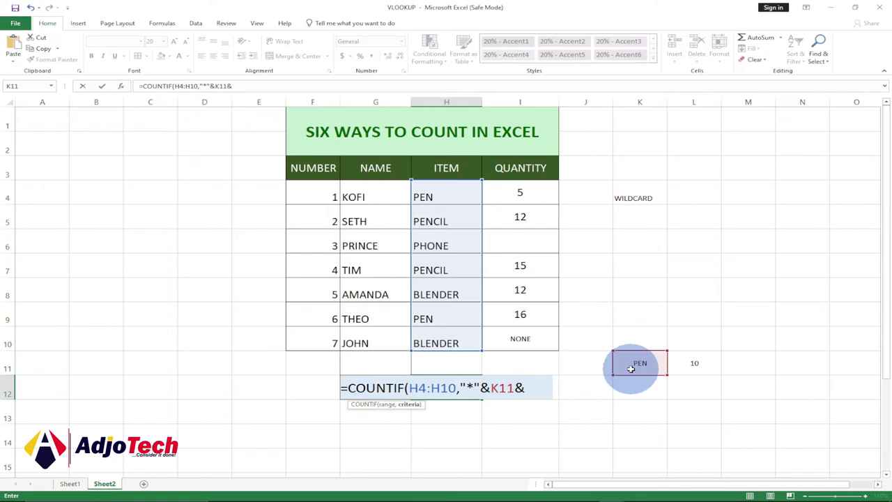
key(shift)
text("))
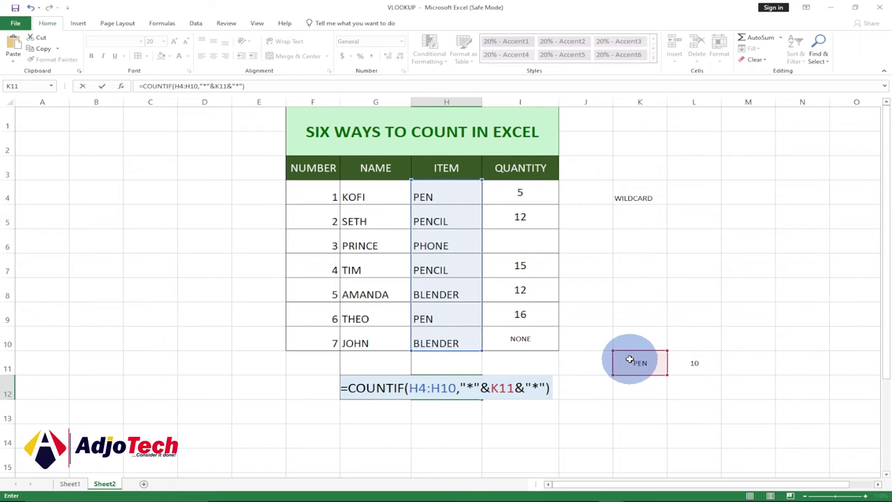
key(Return)
Compare the wildcard count in H12 with the PEN and PENCIL entries in the ITEM column
click(446, 385)
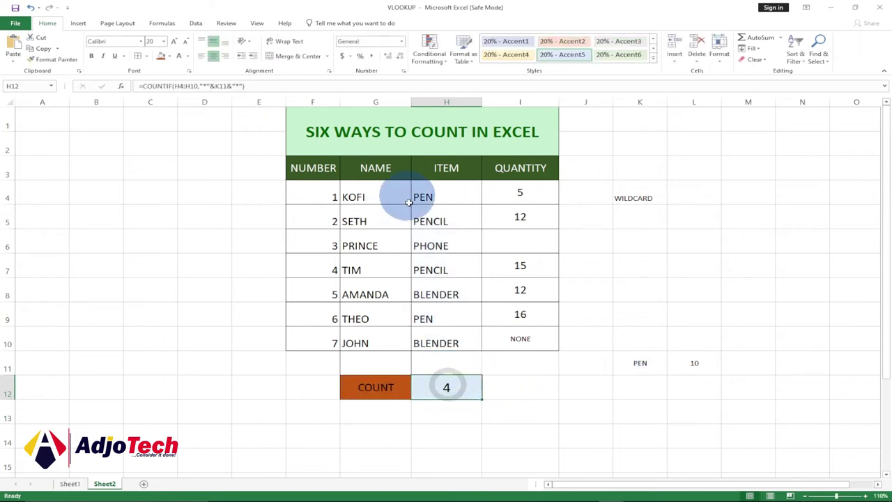
click(431, 197)
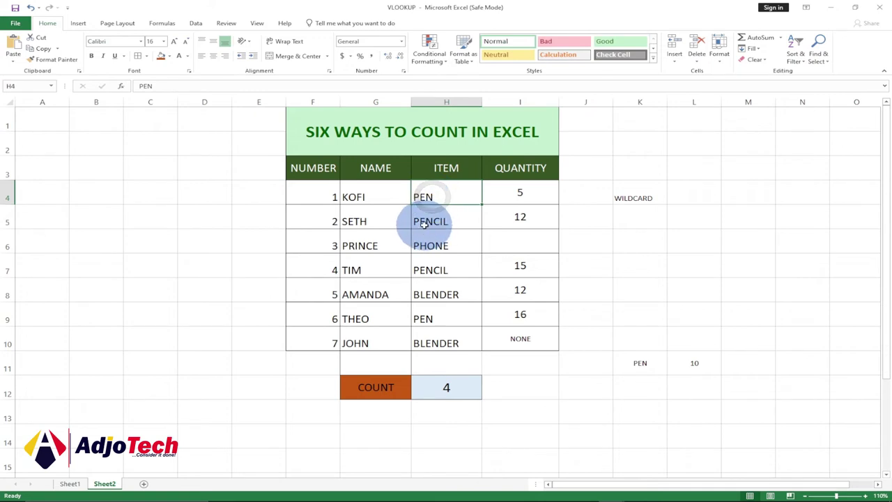
click(428, 220)
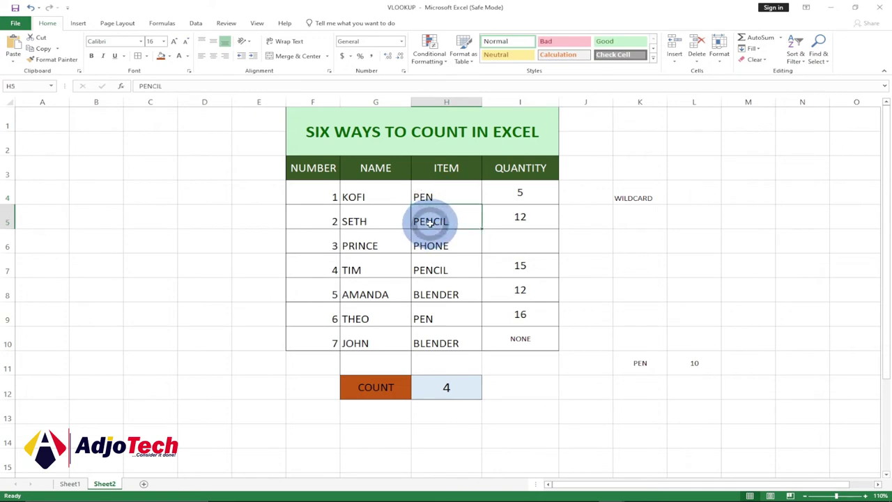
click(432, 269)
click(435, 293)
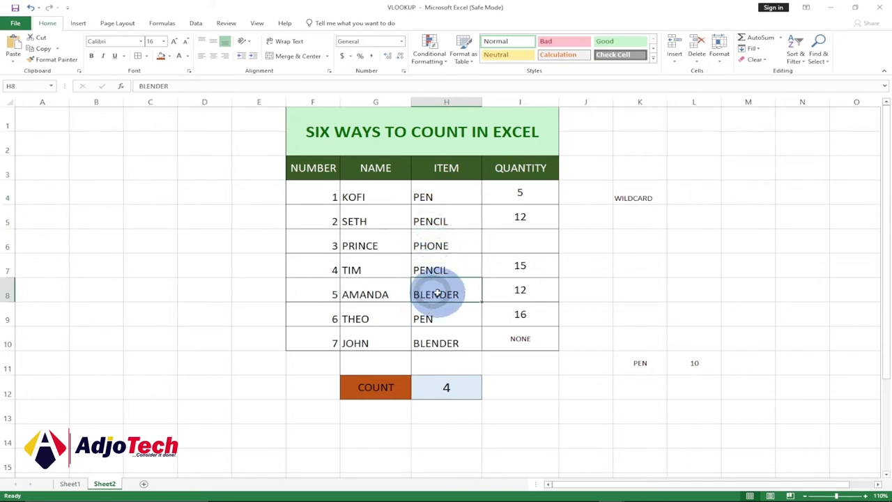
click(432, 318)
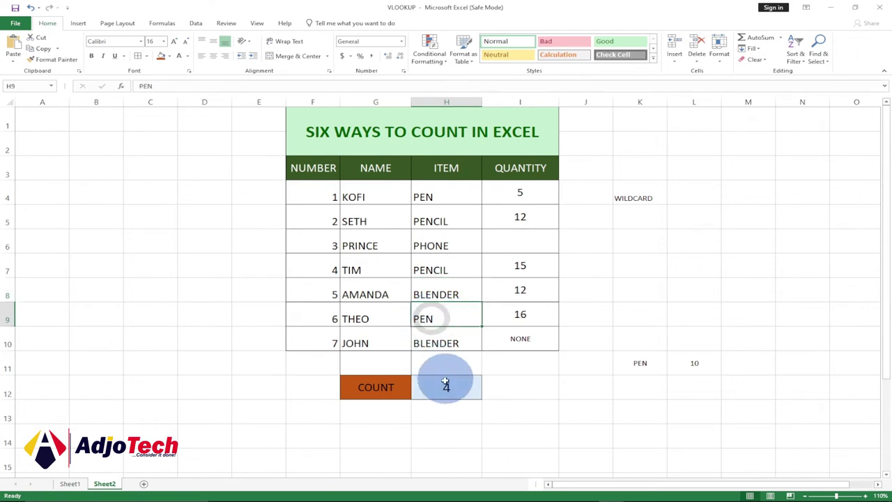
click(446, 381)
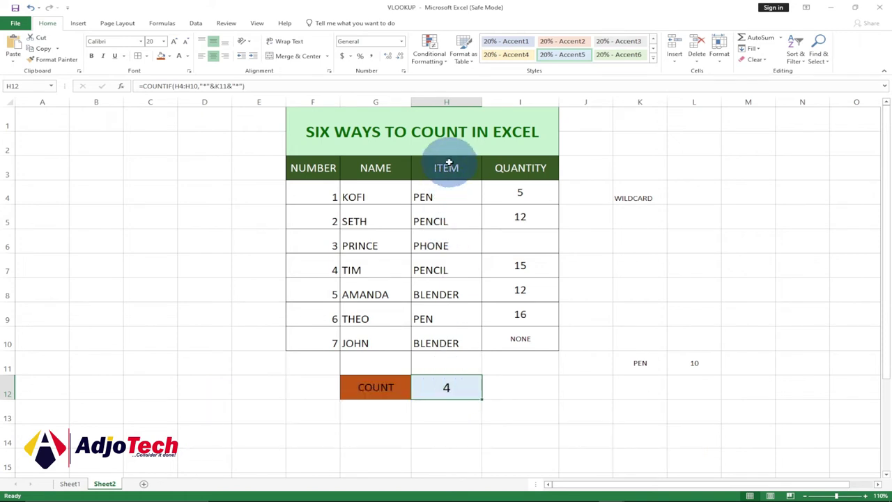
click(433, 197)
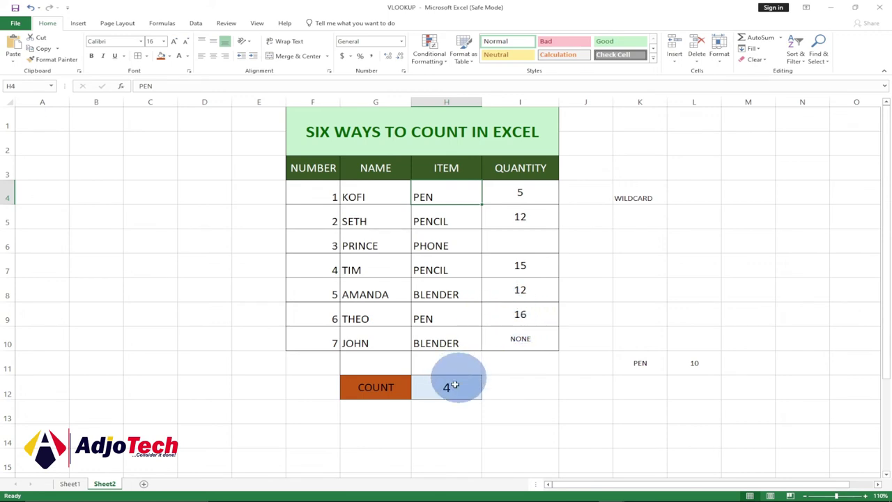
Replace the formula in H12 with a COUNTIFS whose first criteria range is H4:H10 and first criterion is K11
click(448, 386)
double_click(448, 386)
drag(550, 389, 342, 391)
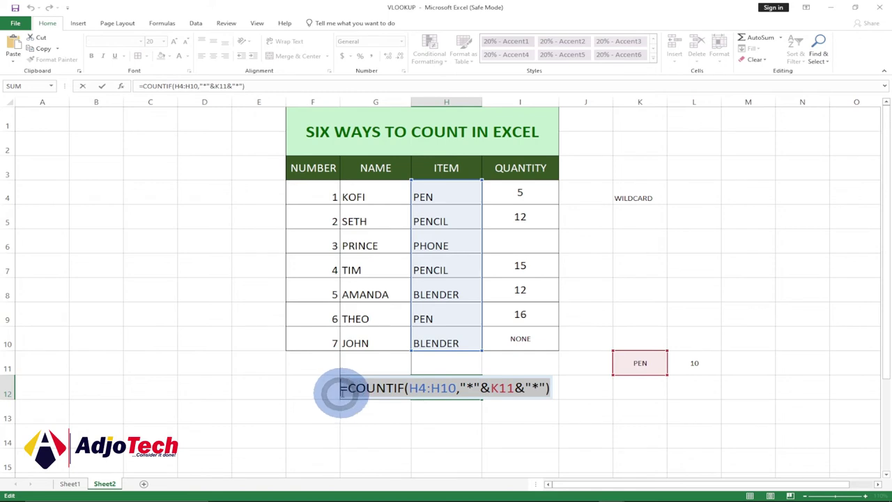
text(=)
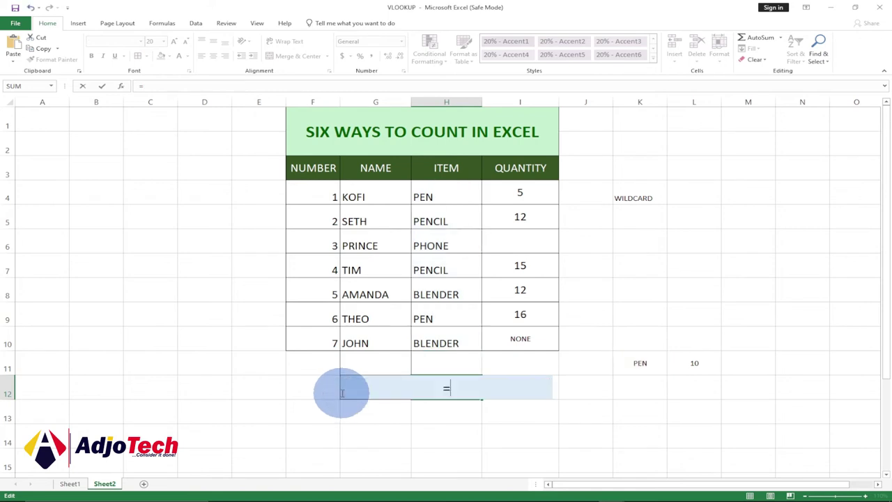
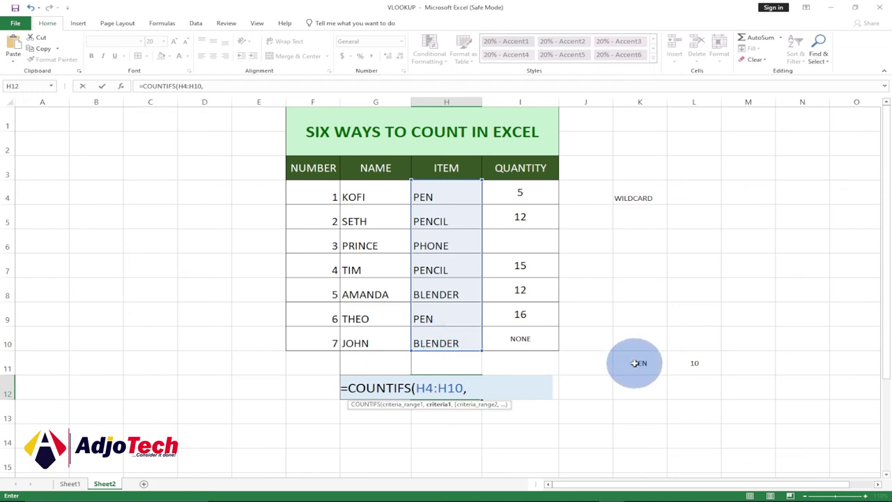
click(637, 361)
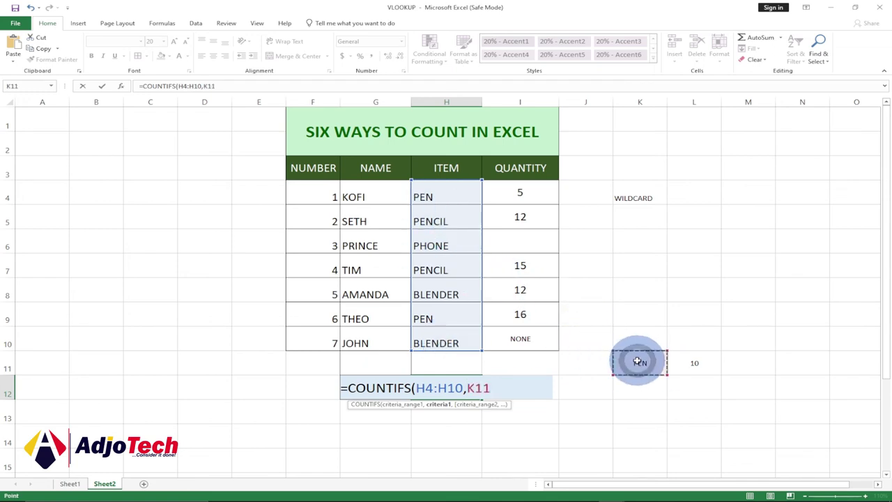
text(,)
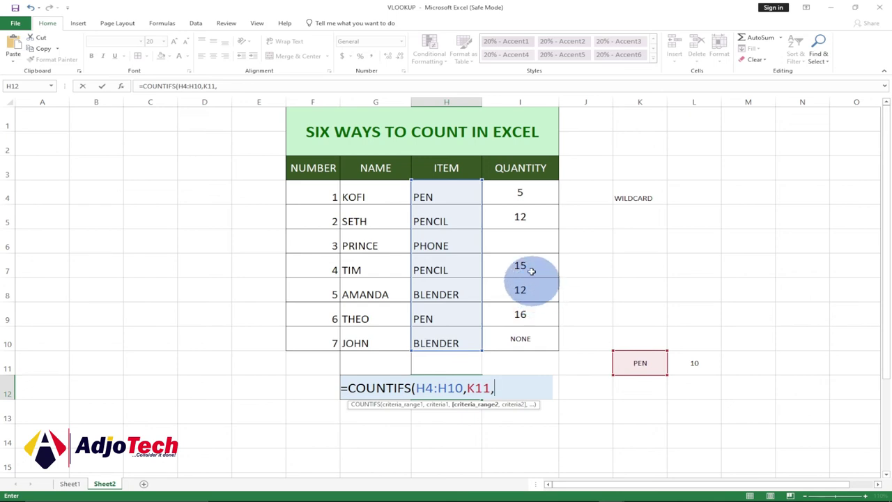
Add I4:I10 as the second COUNTIFS range with the criterion ">="&L11, and enter the formula
drag(516, 188, 520, 339)
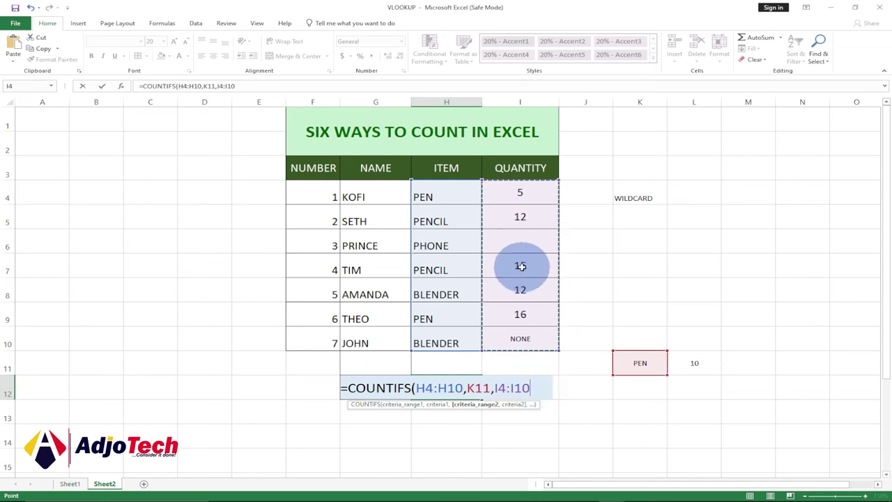
text(,)
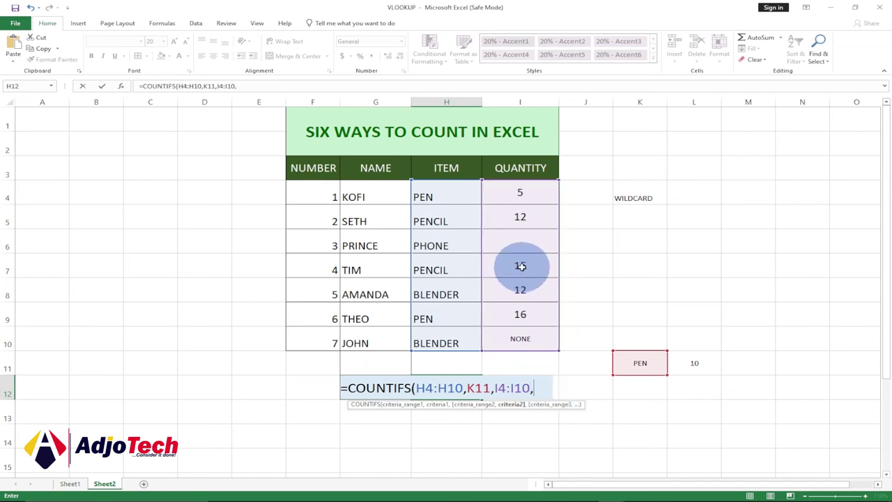
key(shift)
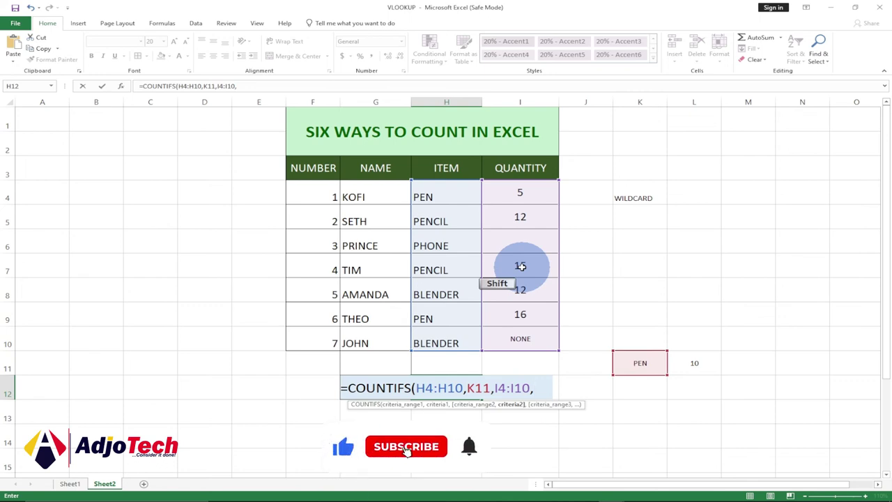
text(")
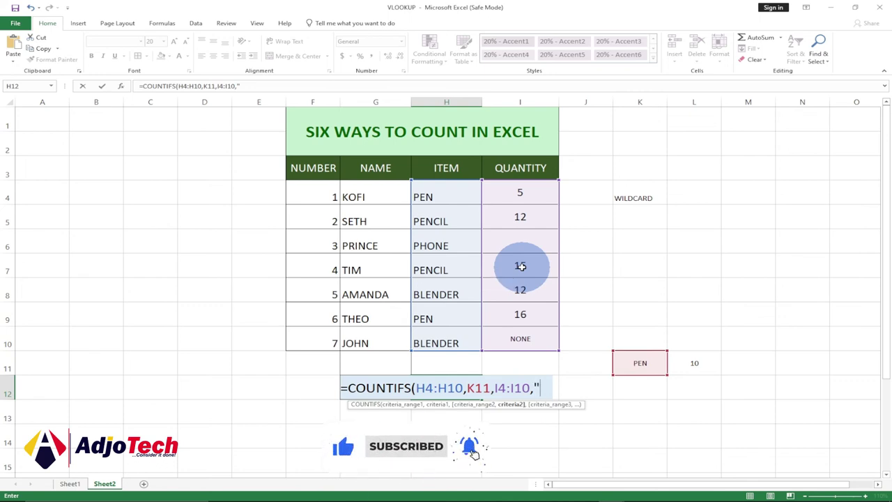
text(>)
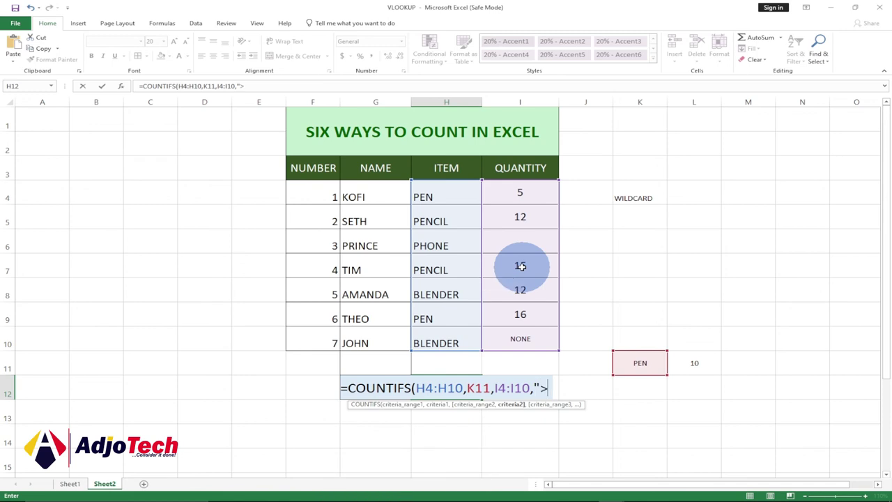
text(="&)
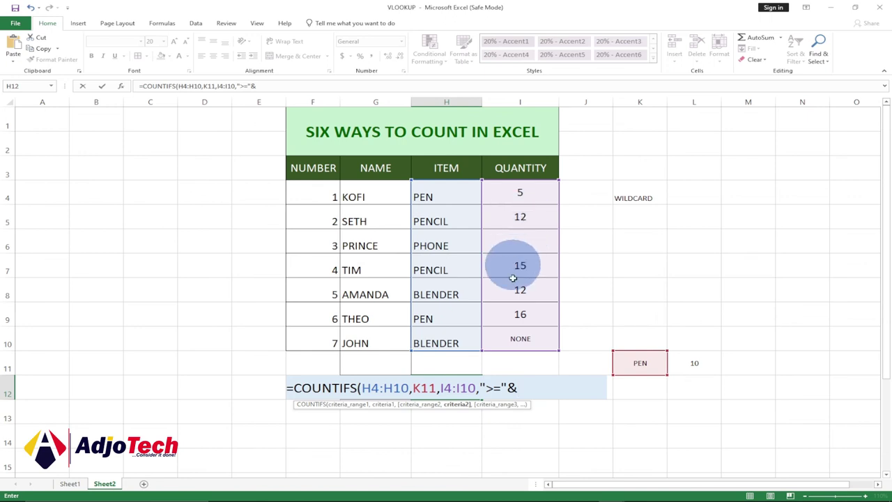
click(699, 363)
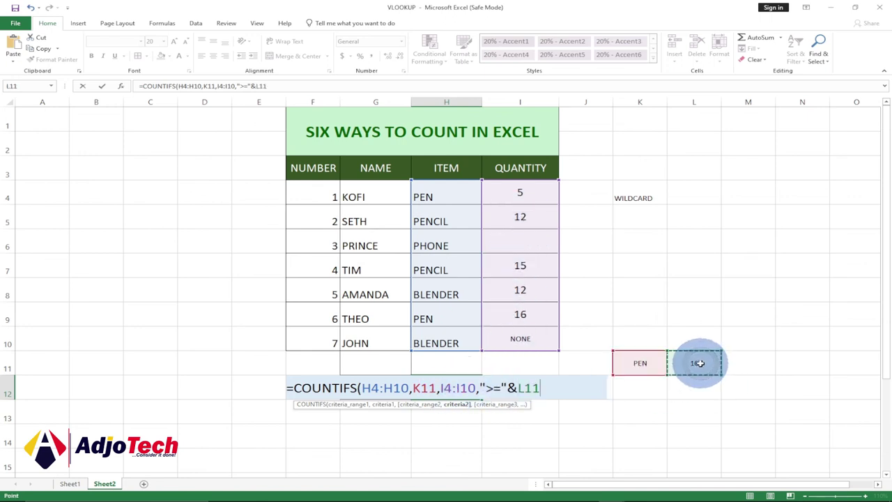
text())
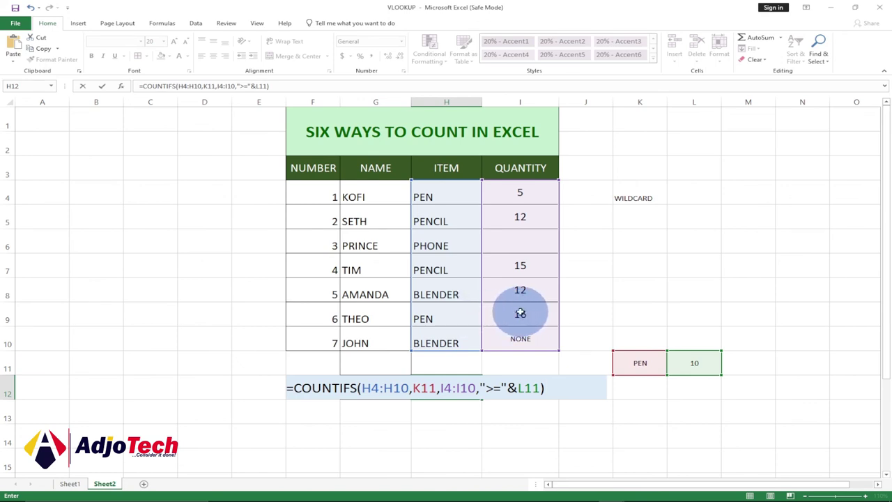
key(Return)
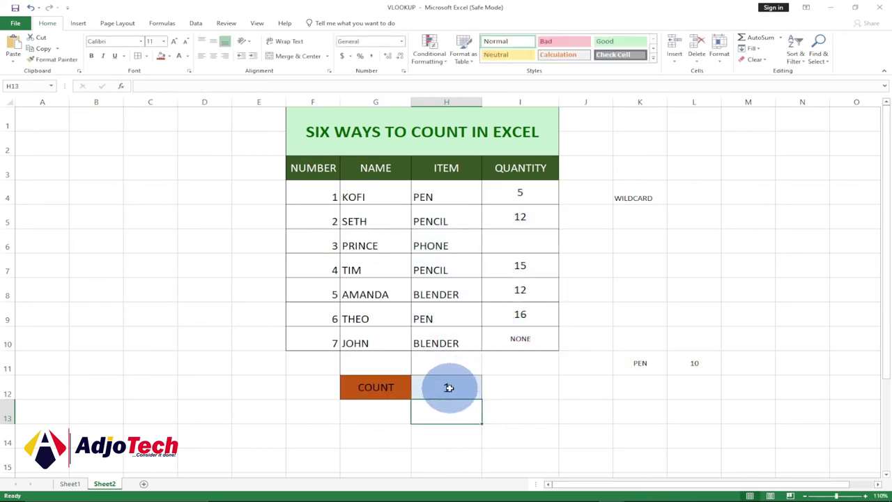
Check the COUNTIFS result in H12 against the PEN item and its quantity in H9:I9
click(448, 387)
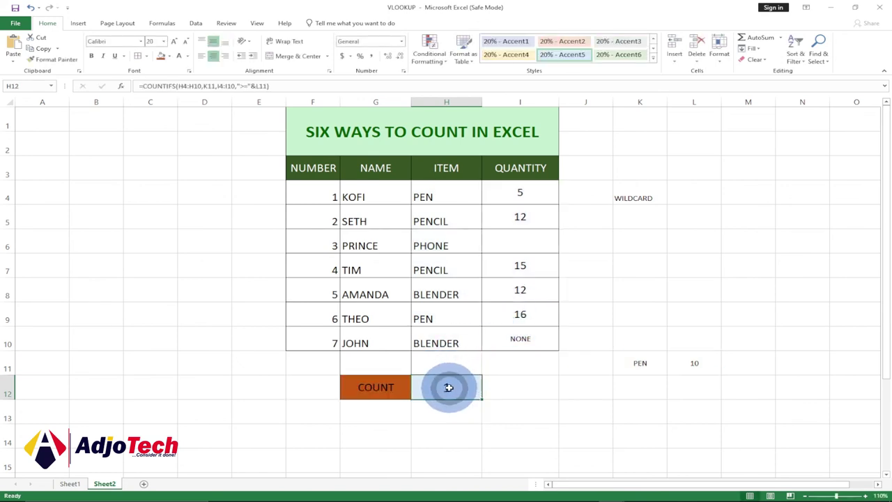
click(430, 318)
drag(430, 317, 504, 314)
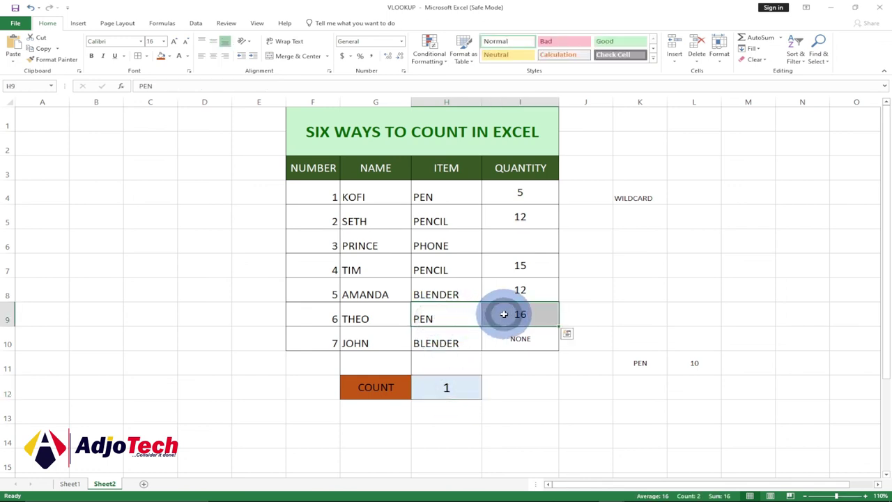
drag(467, 313, 514, 314)
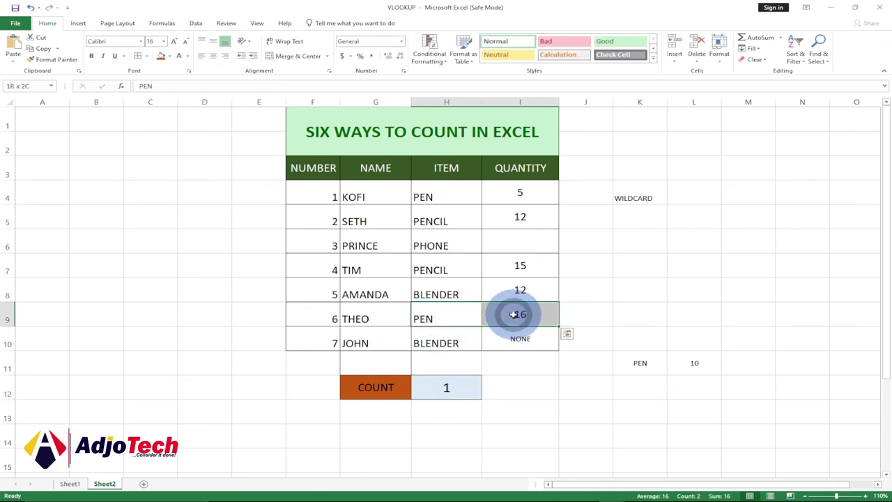